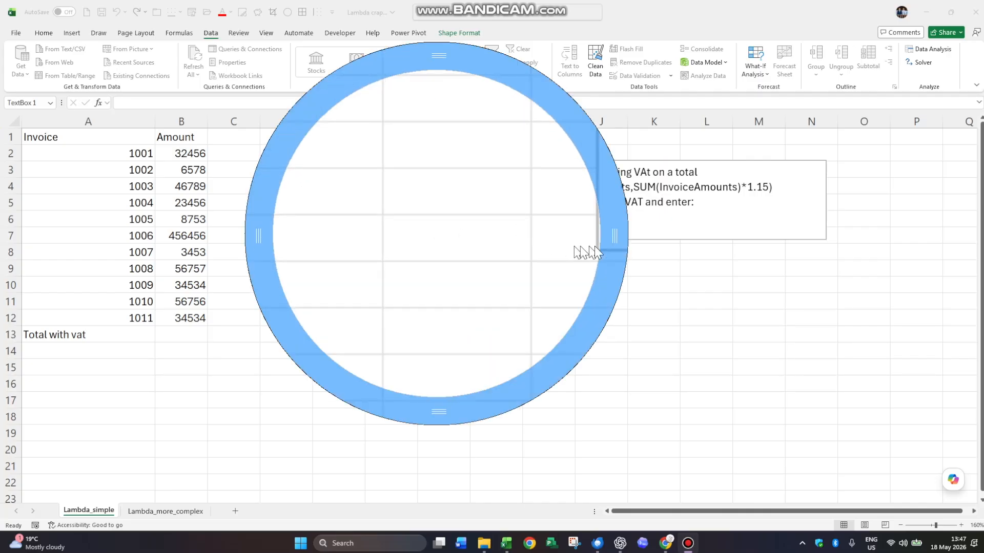
- Copy the formula =LAMBDA(InvoiceAmounts,SUM(InvoiceAmounts)*1.15) from the text box on the Lambda_simple sheet
left_click_drag(614, 236, 734, 195)
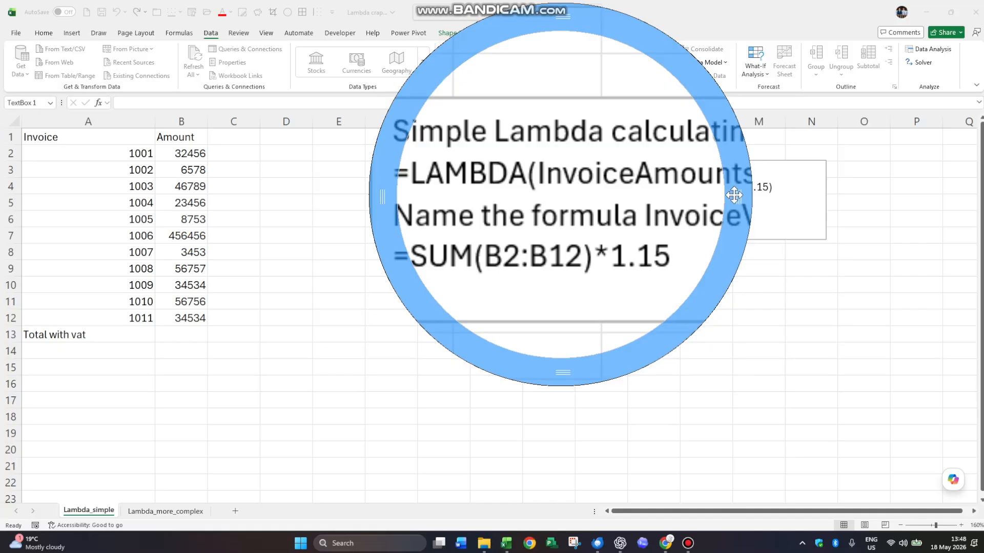
key("Escape")
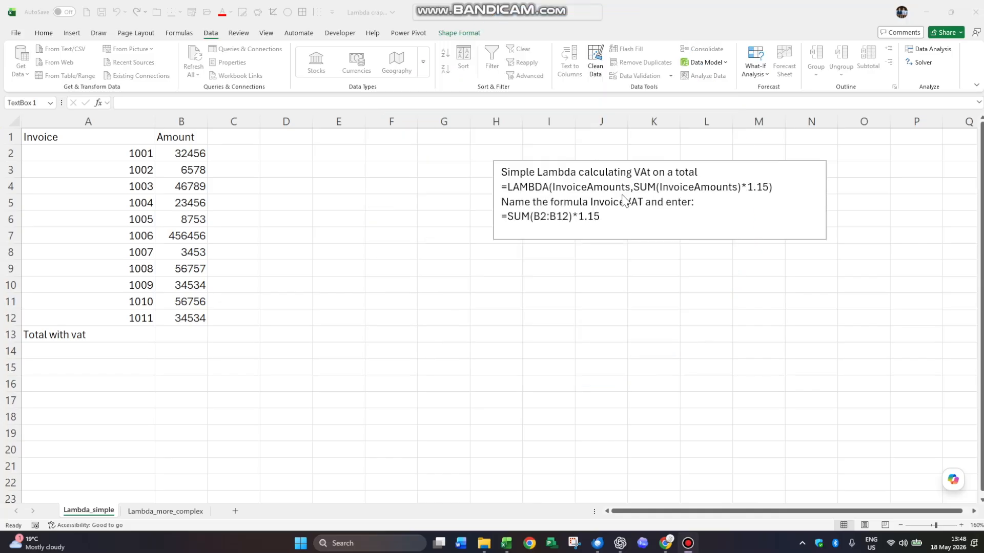
left_click(181, 335)
left_click_drag(779, 187, 498, 184)
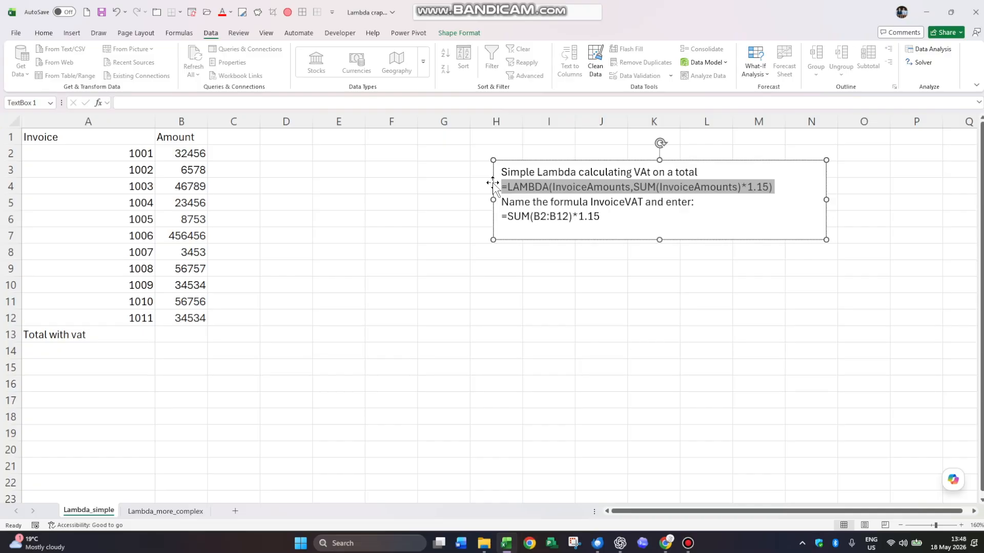
left_click(48, 34)
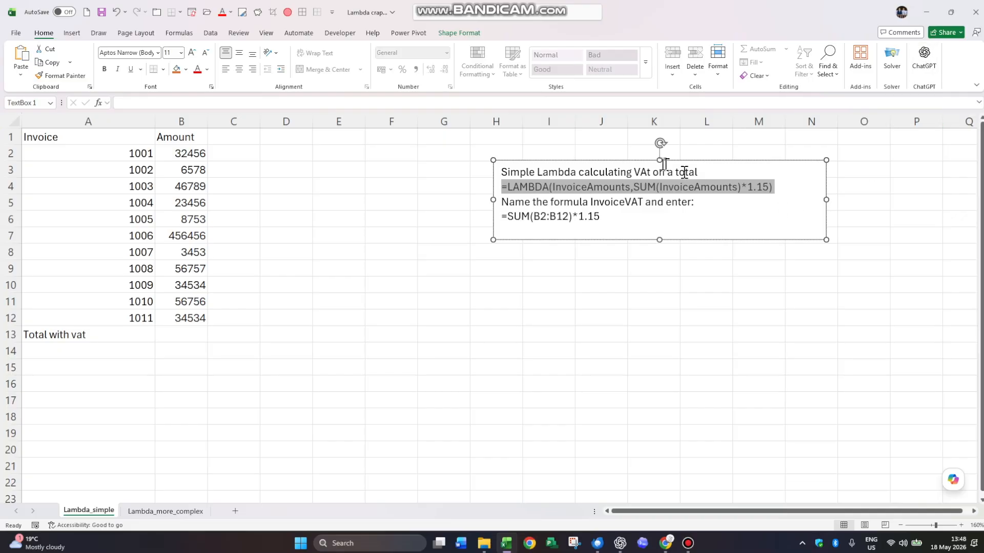
right_click(612, 183)
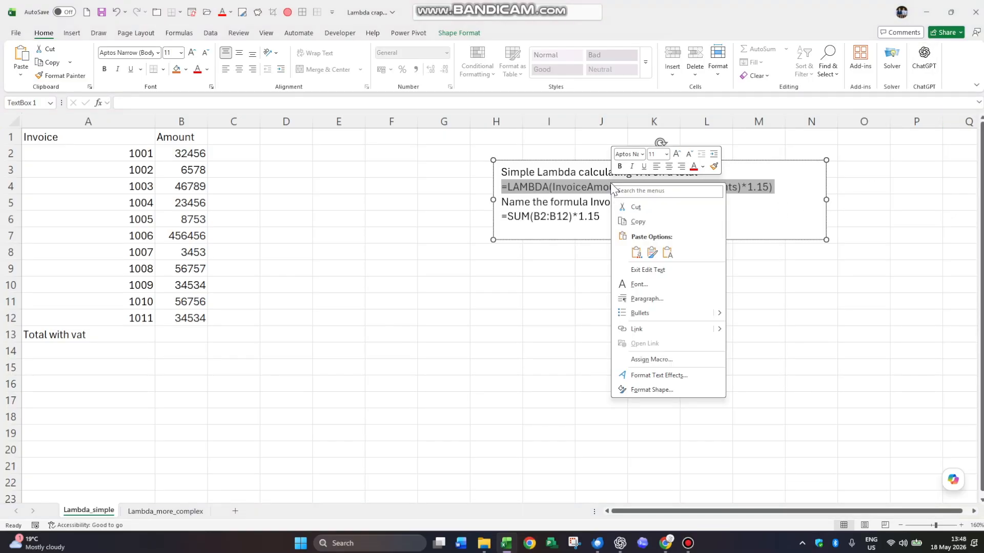
left_click(655, 221)
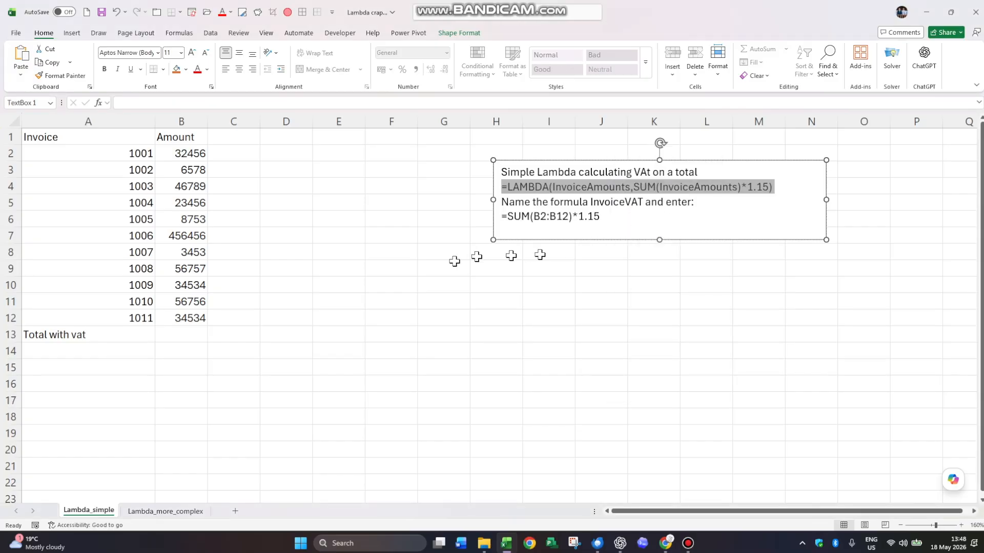
- With cell B13 selected, delete the existing defined names Concretecost and Total_with_vat from the workbook
left_click(178, 336)
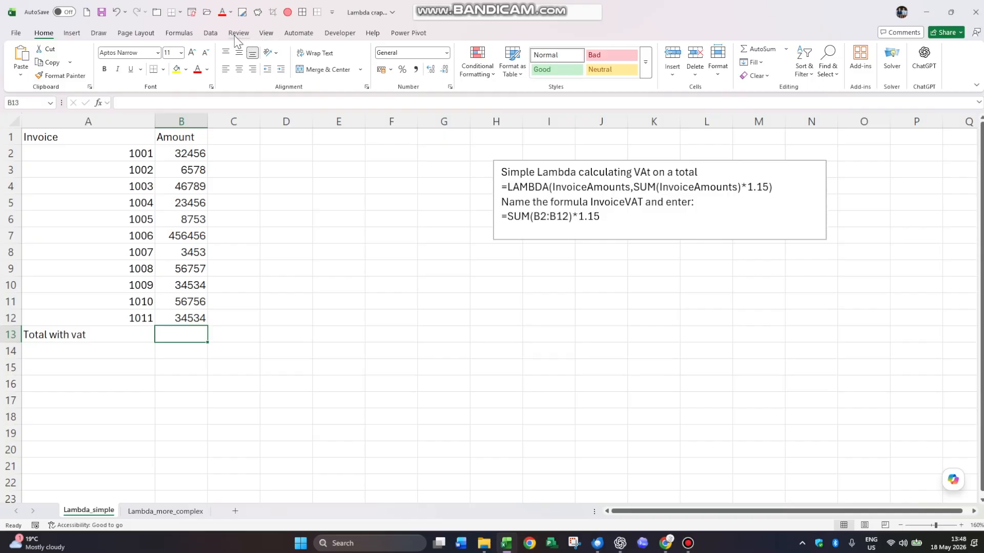
left_click(190, 34)
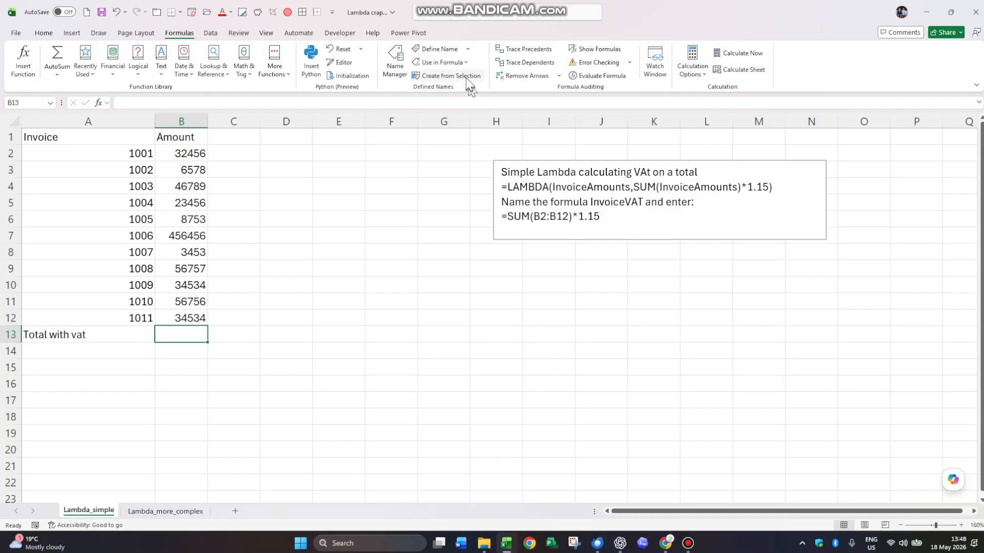
left_click(399, 74)
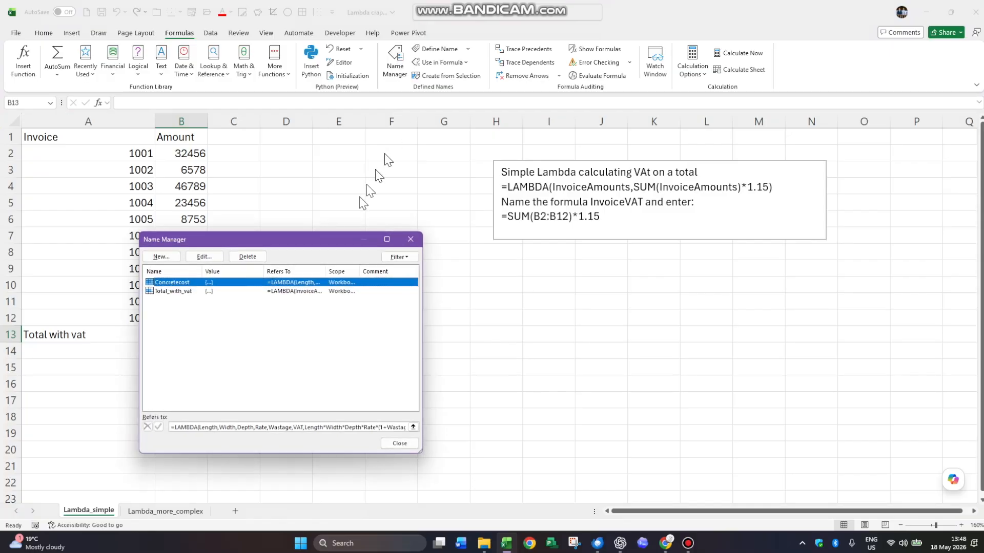
left_click(256, 257)
left_click(303, 370)
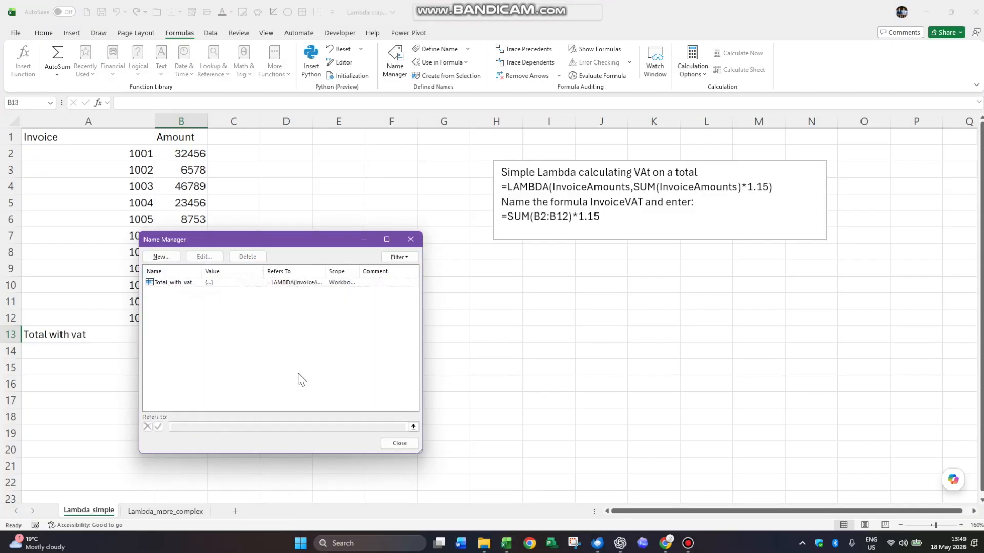
left_click(222, 284)
left_click(247, 258)
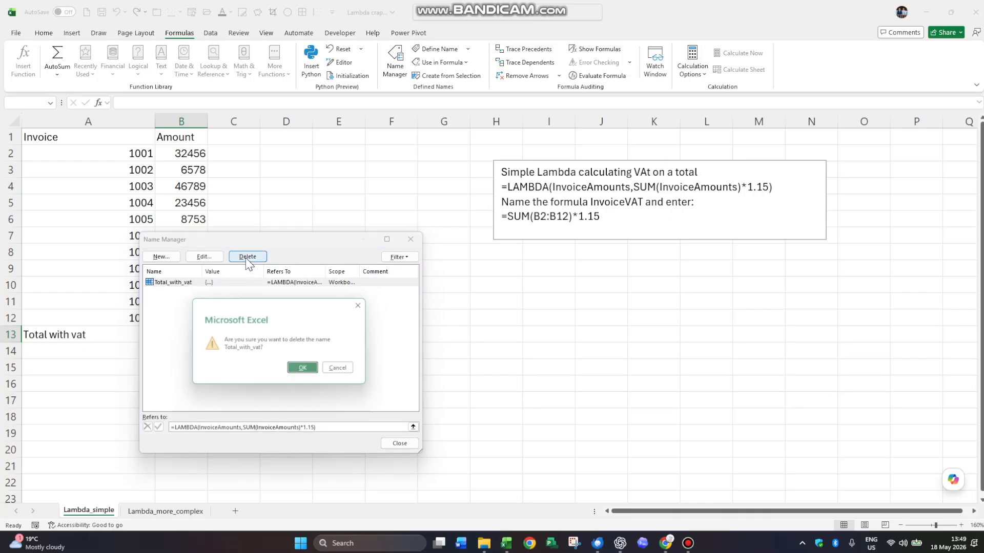
left_click(310, 368)
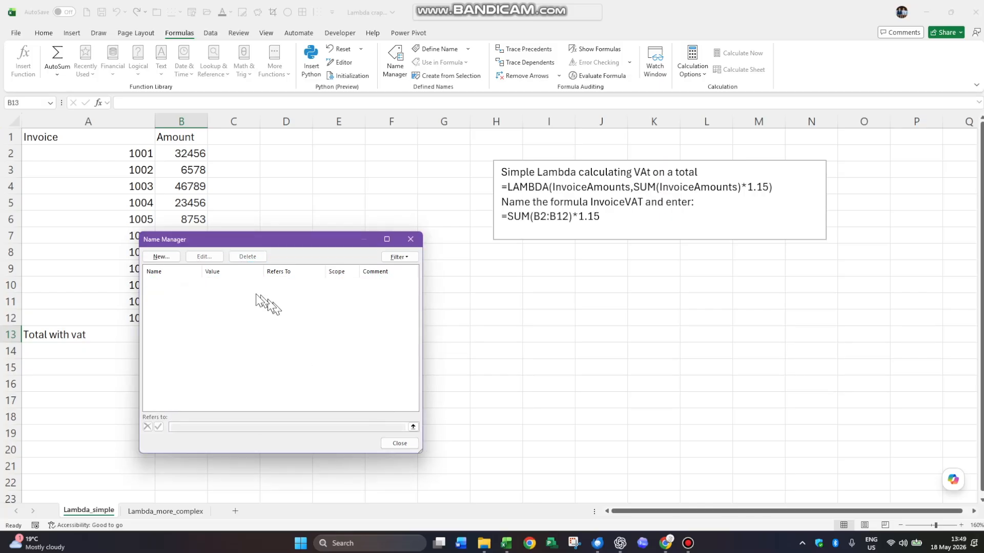
- Define the workbook-scoped name Total_with_vat, referring to the copied formula =LAMBDA(InvoiceAmounts,SUM(InvoiceAmounts)*1.15)
left_click(162, 256)
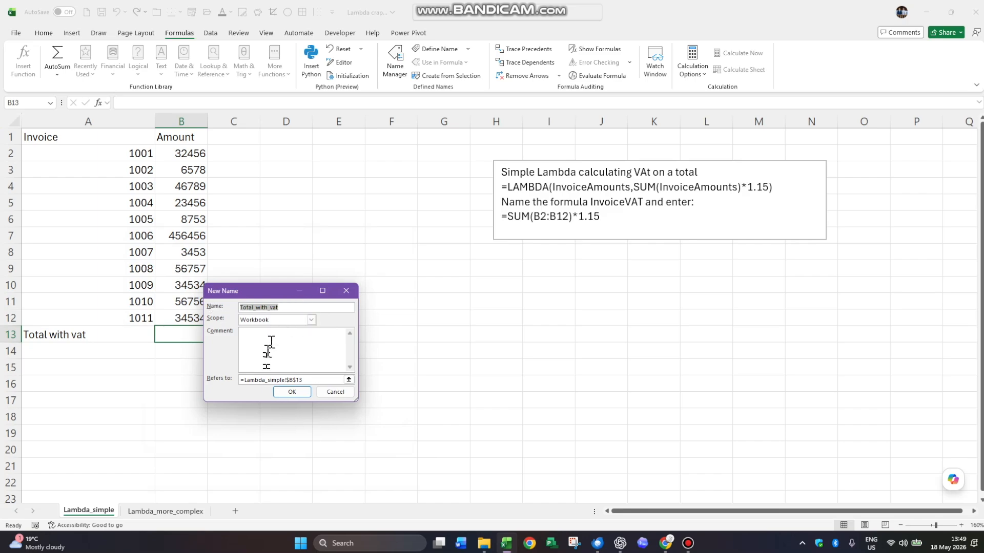
left_click(322, 380)
left_click_drag(322, 380, 249, 379)
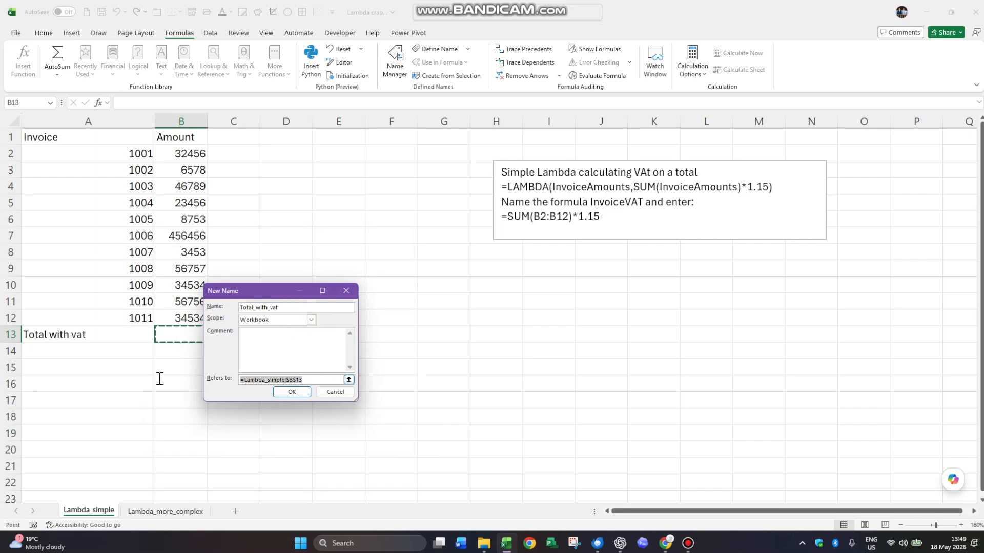
key("ctrl+v")
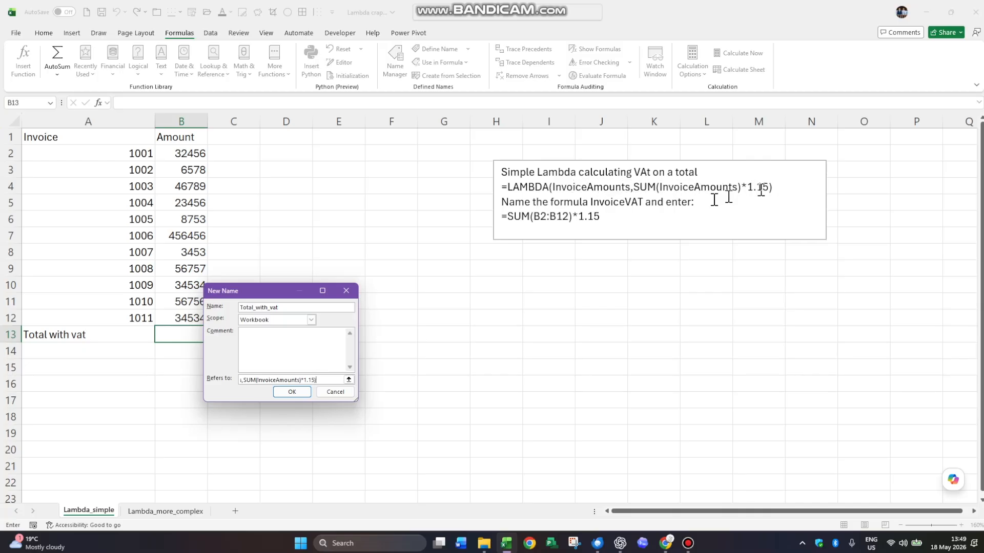
left_click(290, 393)
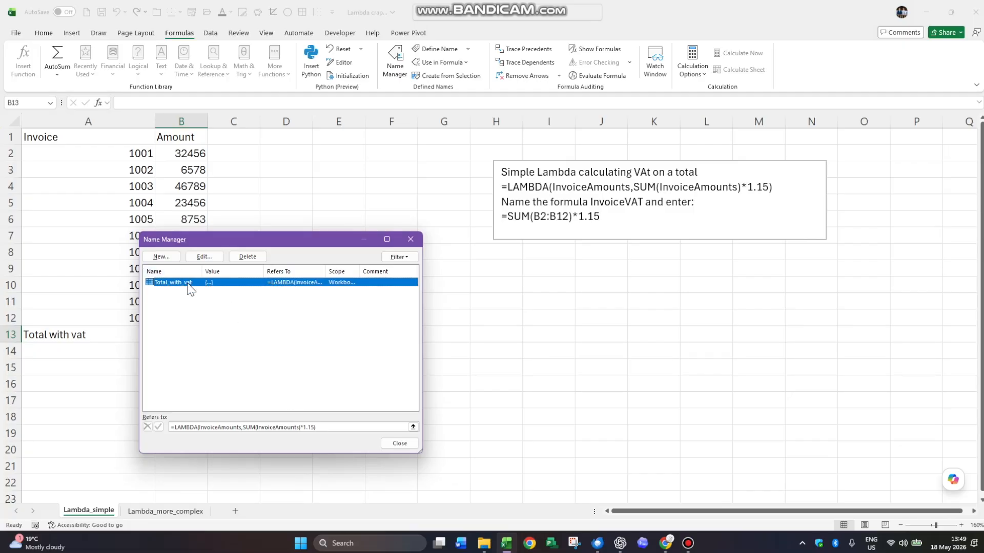
left_click(400, 443)
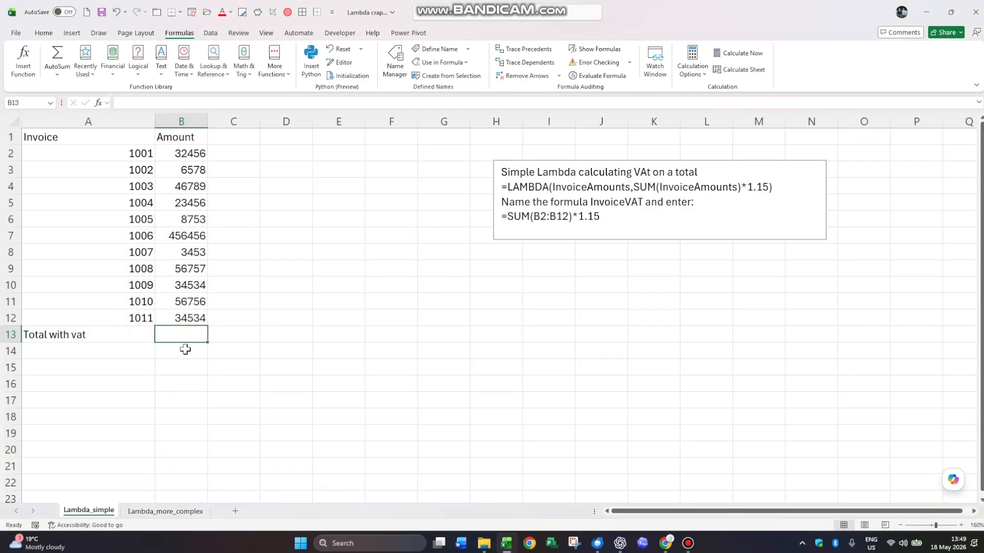
- Enter =Total_with_vat(B2:B12) in cell B13 to total the invoice amounts with VAT
type("=tot")
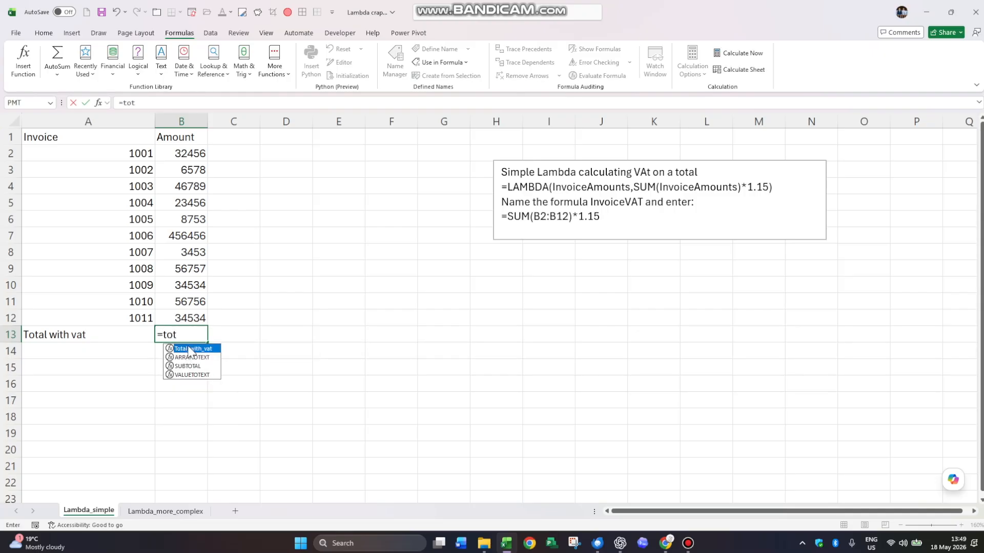
double_click(189, 351)
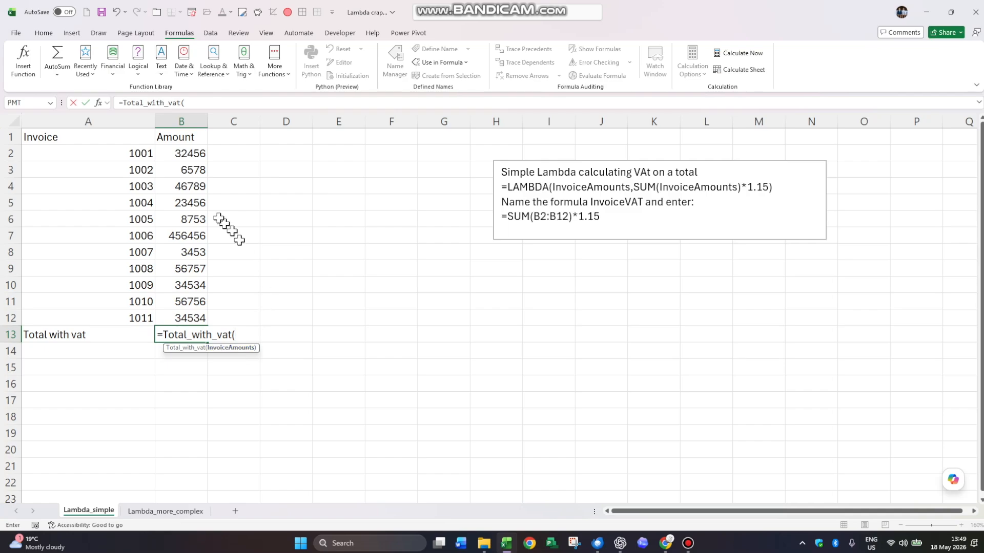
left_click(186, 153)
left_click_drag(186, 153, 185, 317)
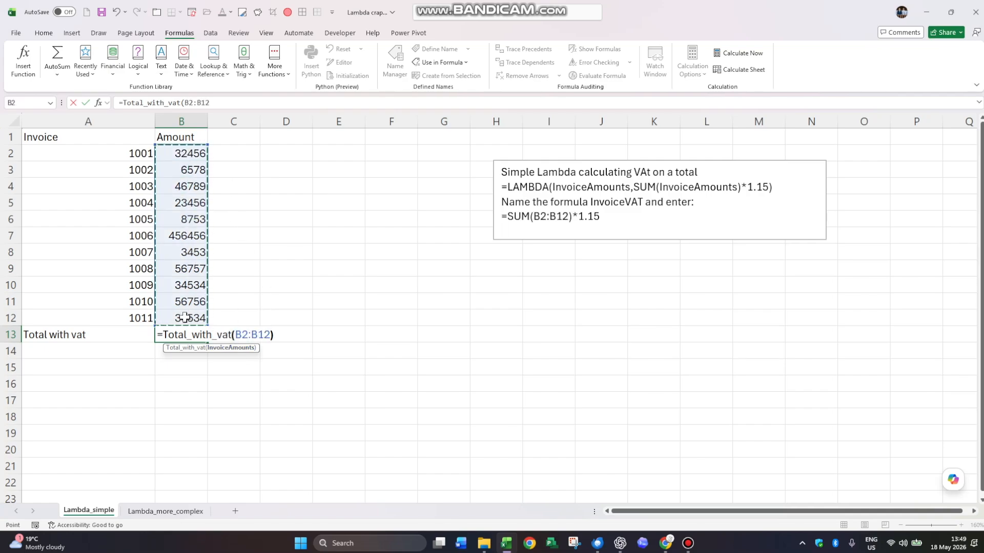
type(")")
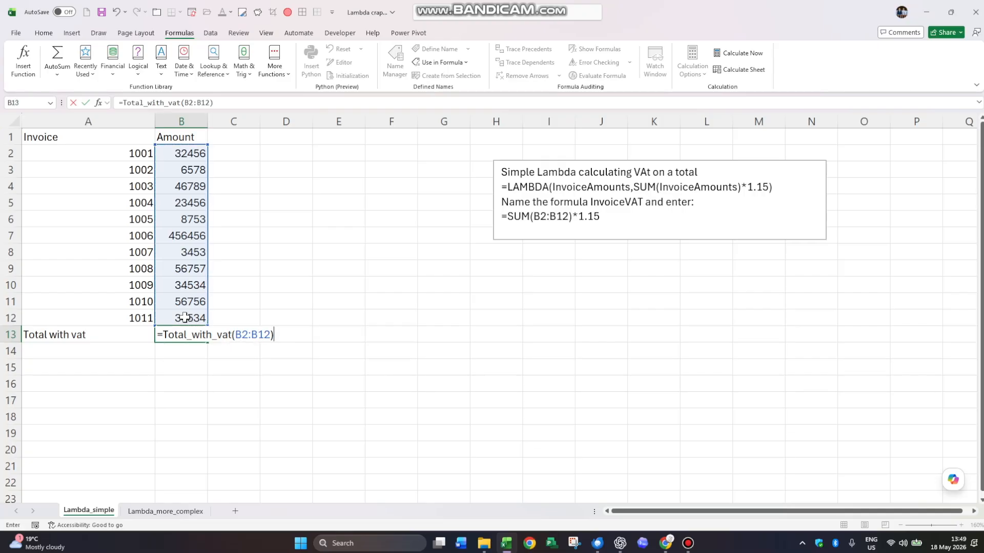
key("Return")
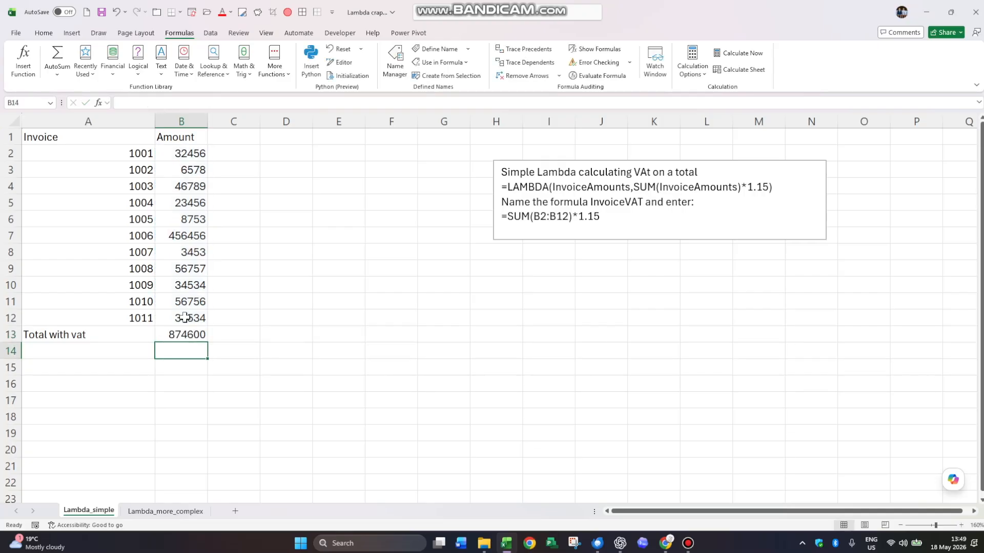
left_click(187, 337)
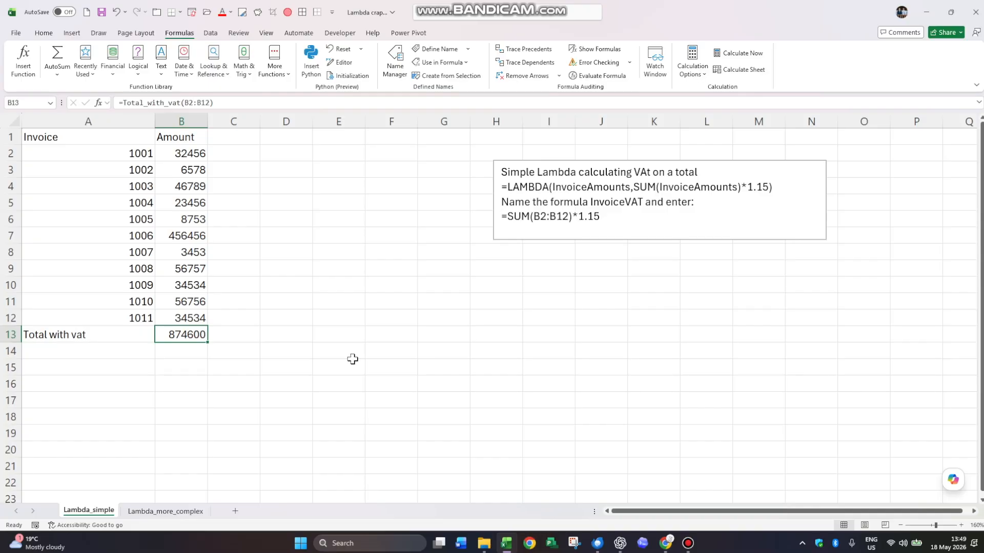
- On the Lambda_more_complex sheet, examine the length, width, depth, rate, wastage and VAT inputs in B2:B7
left_click(174, 511)
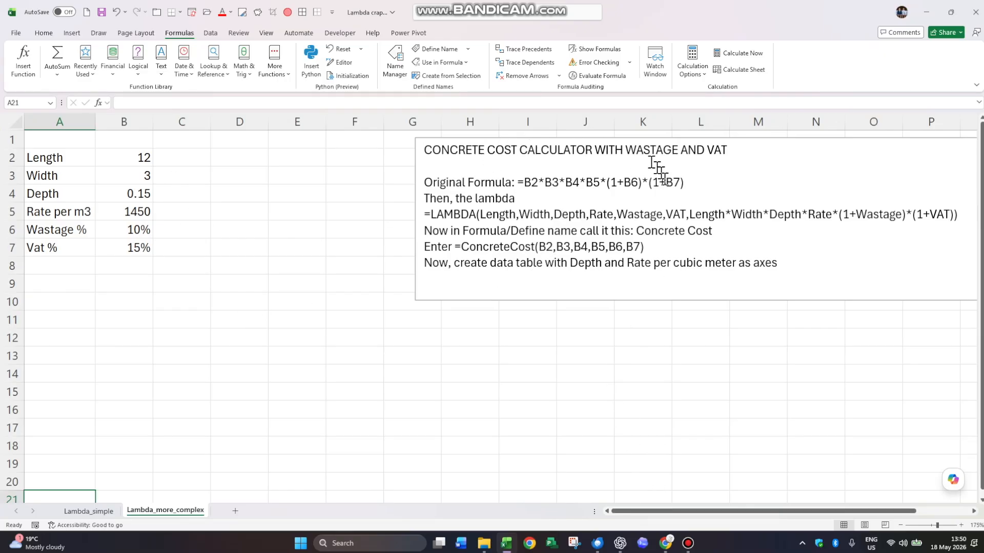
left_click(144, 157)
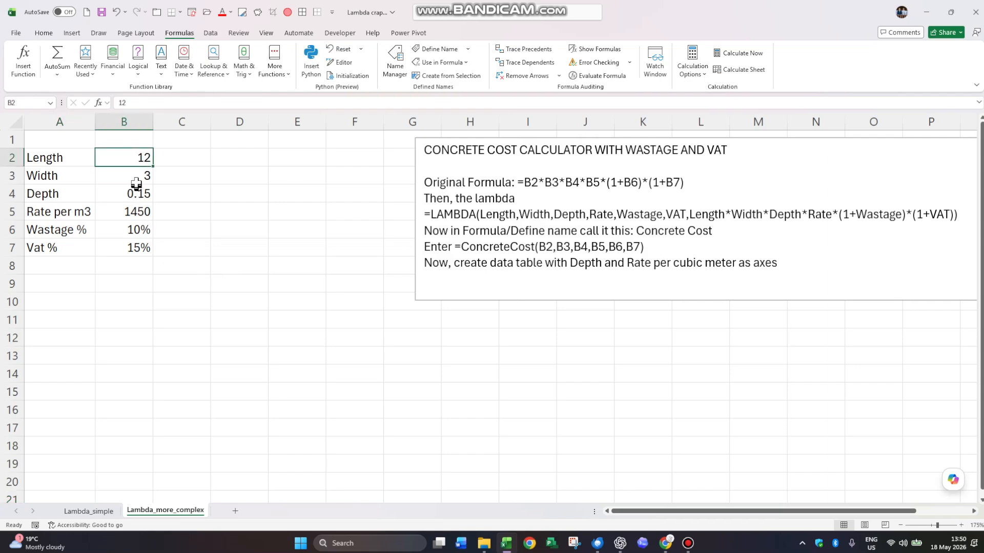
left_click(135, 174)
left_click(128, 194)
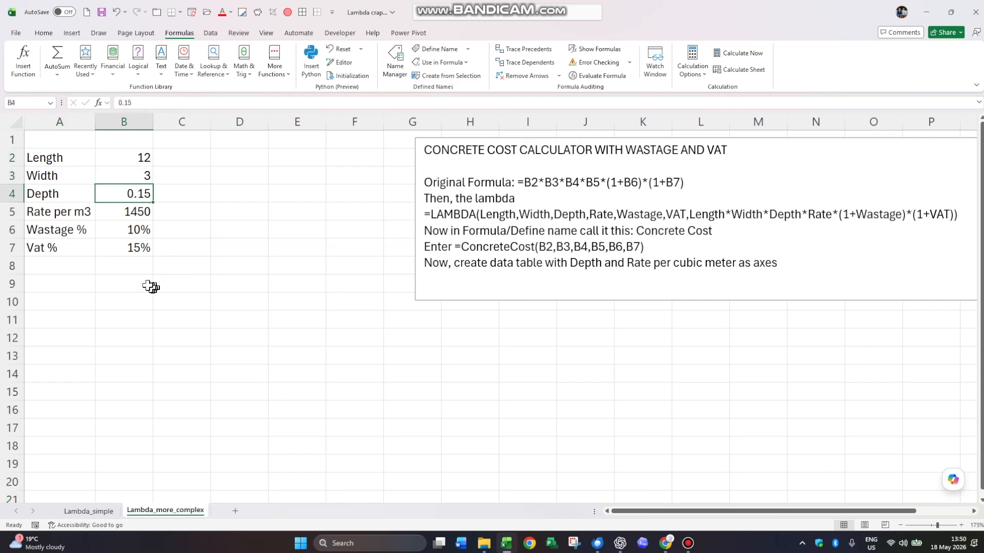
left_click(136, 215)
left_click(140, 229)
left_click(127, 249)
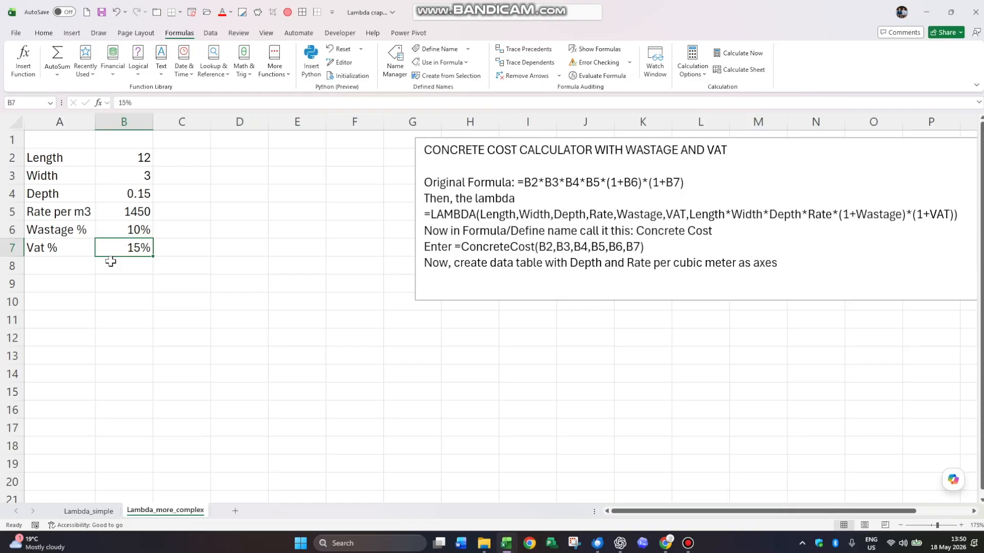
left_click(111, 267)
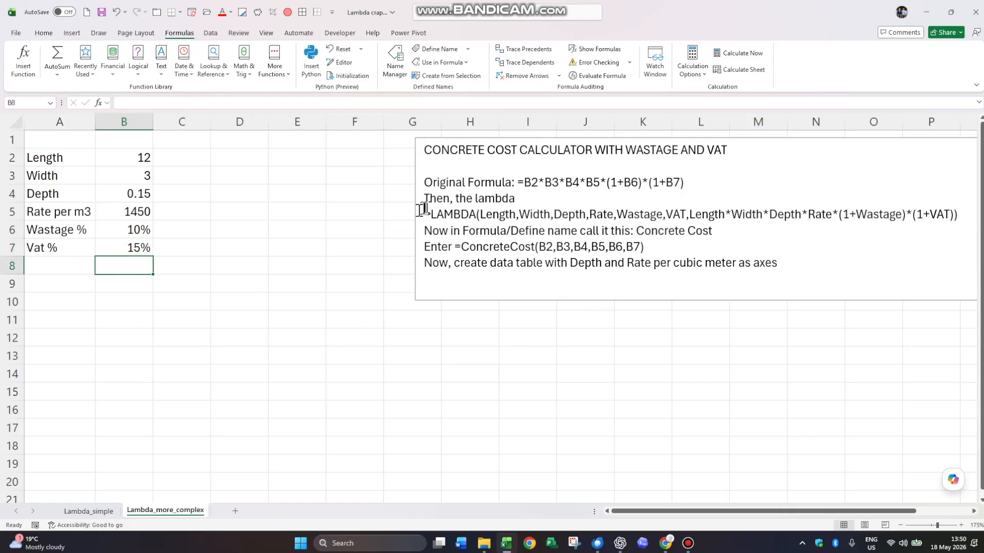
- Define the workbook name Concretecost as the note's formula =LAMBDA(Length,Width,Depth,Rate,Wastage,VAT,Length*Width*Depth*Rate*(1+Wastage)*(1+VAT))
left_click_drag(424, 218, 892, 211)
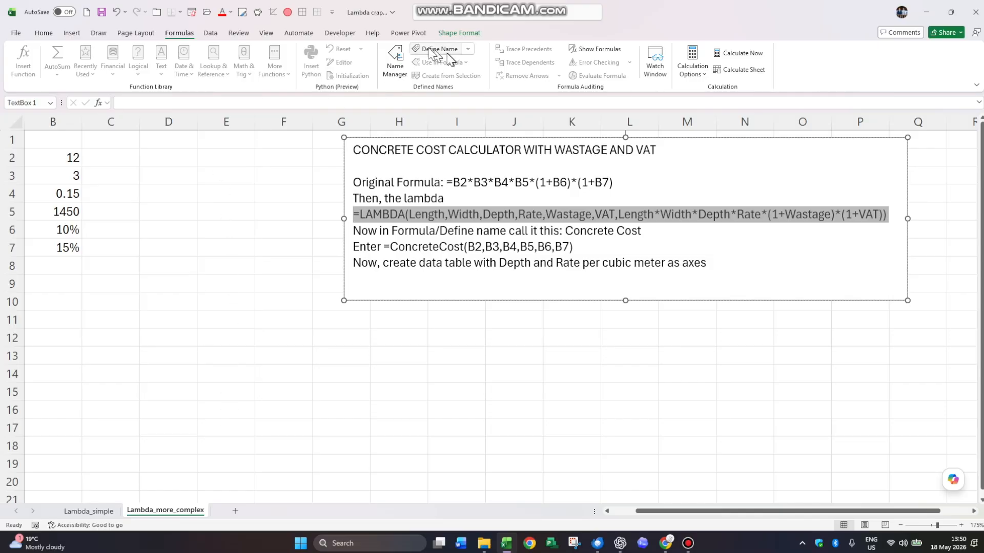
left_click(429, 50)
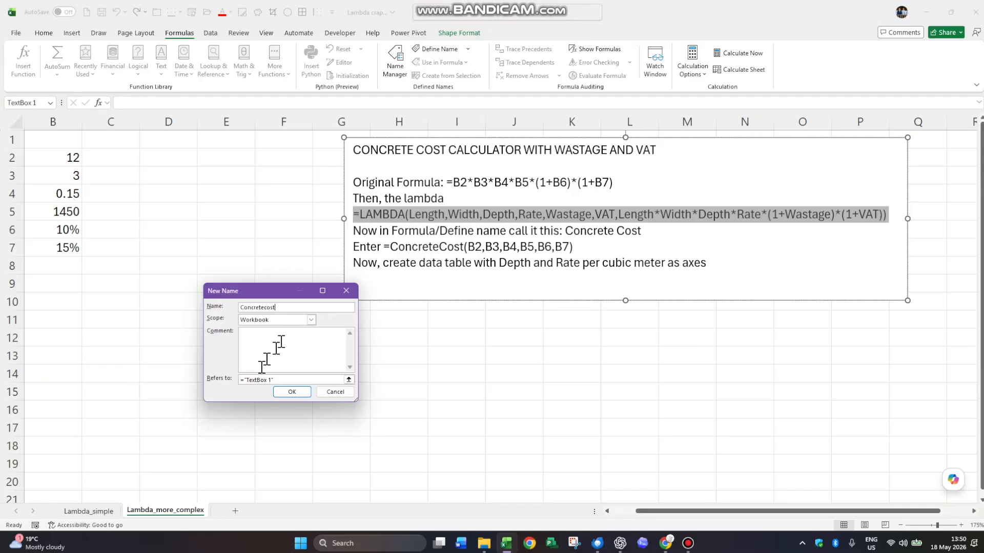
left_click(284, 382)
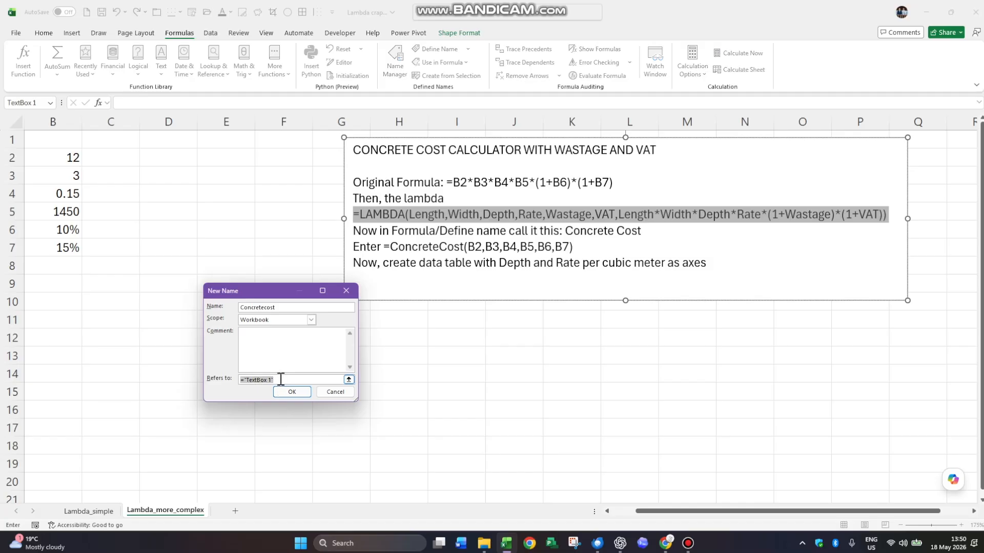
key("ctrl+v")
left_click(291, 392)
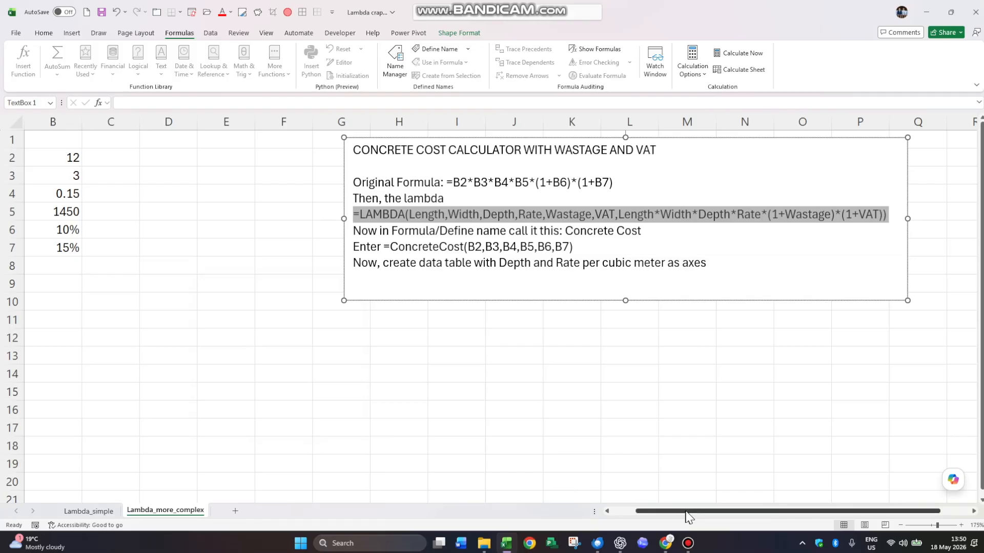
- Enter =Concretecost(B2,B3,B4,B5,B6,B7) in cell B8 to calculate the concrete cost from the listed inputs
left_click(605, 513)
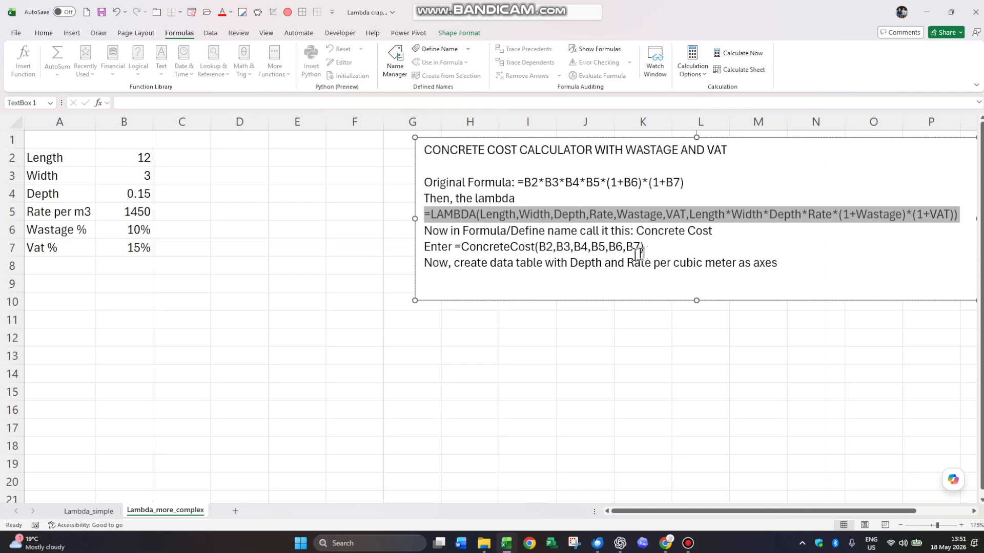
left_click(130, 266)
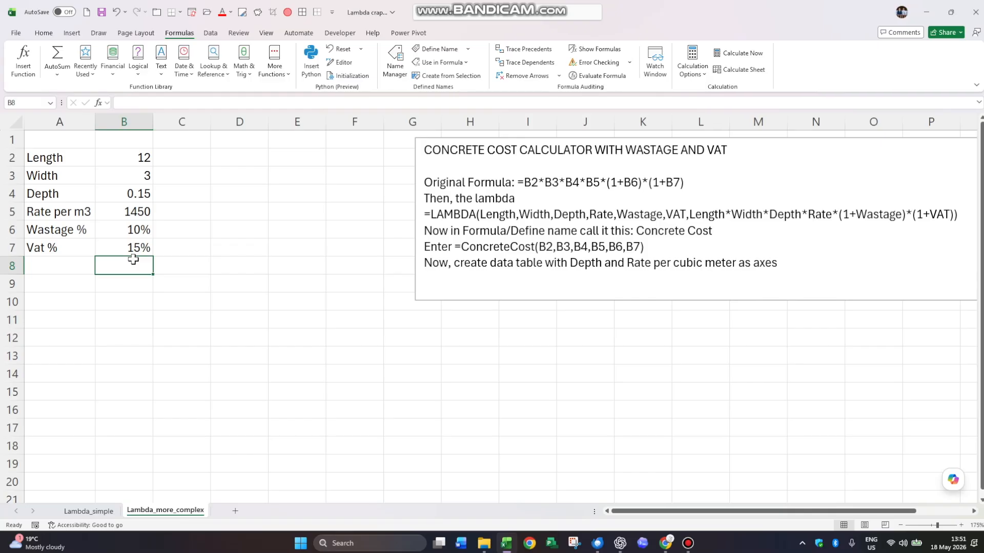
type("=conc")
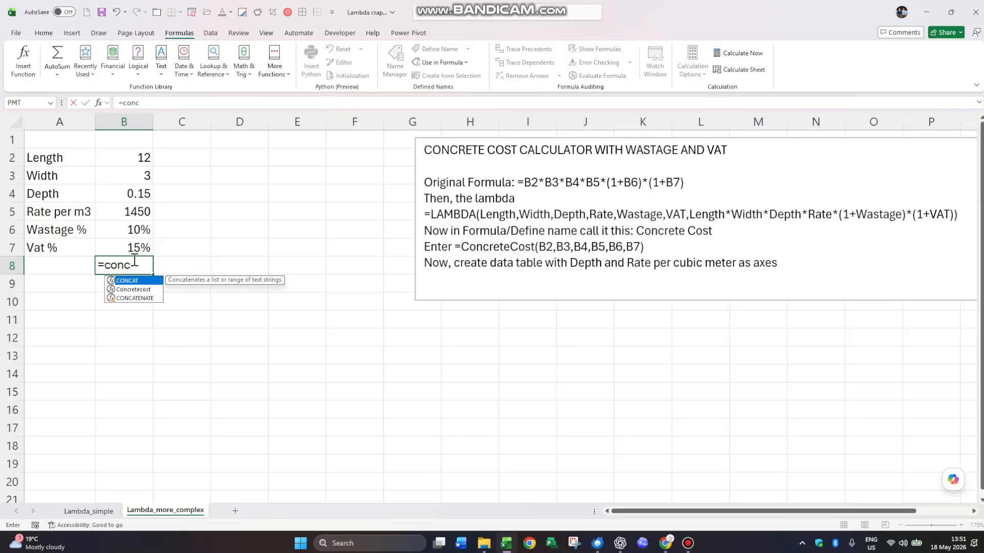
double_click(124, 289)
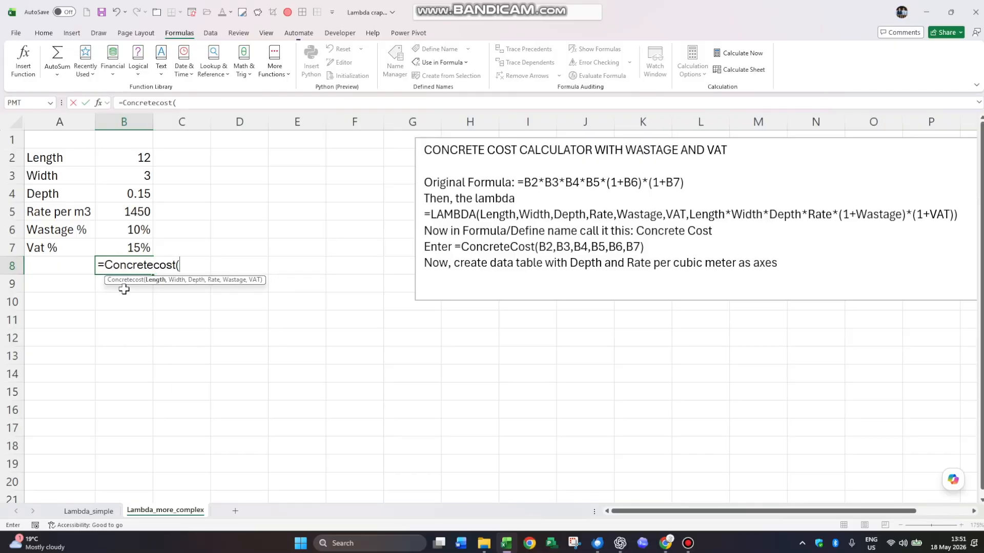
left_click(123, 159)
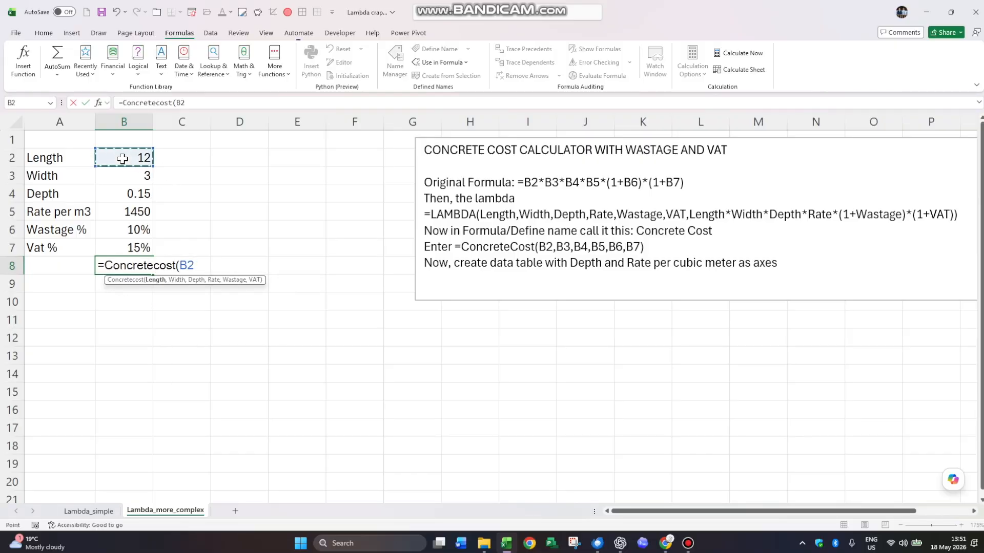
type(",")
left_click(120, 175)
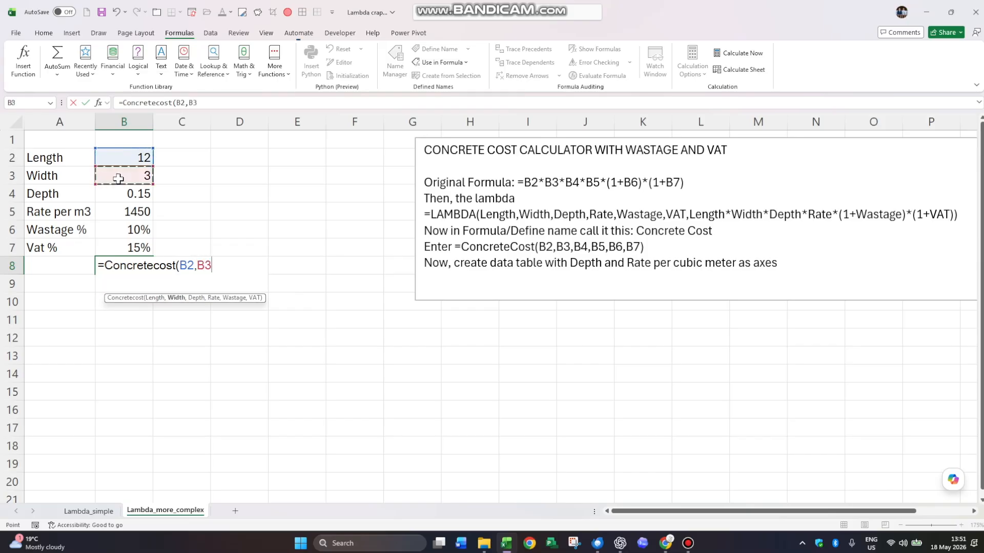
type(",")
left_click(118, 194)
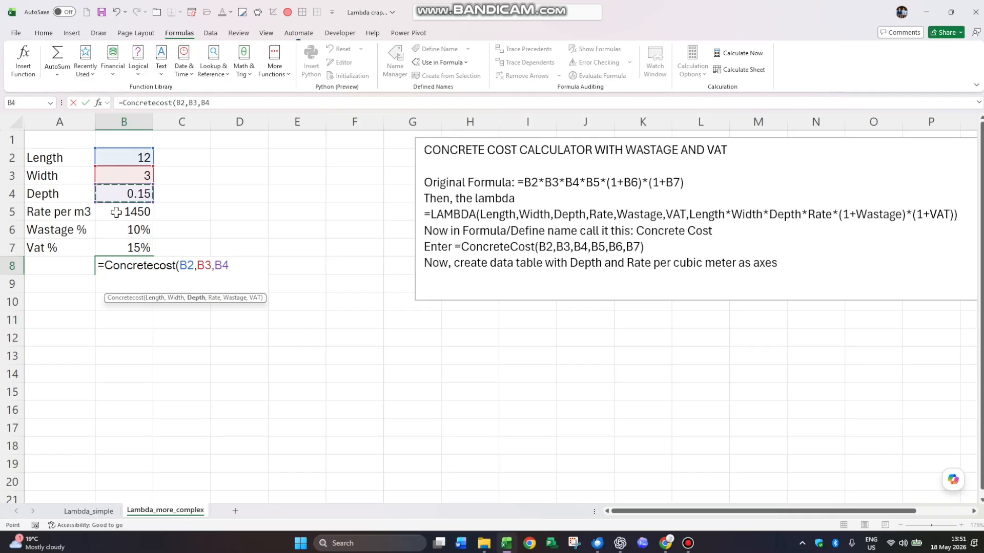
type(",")
left_click(116, 212)
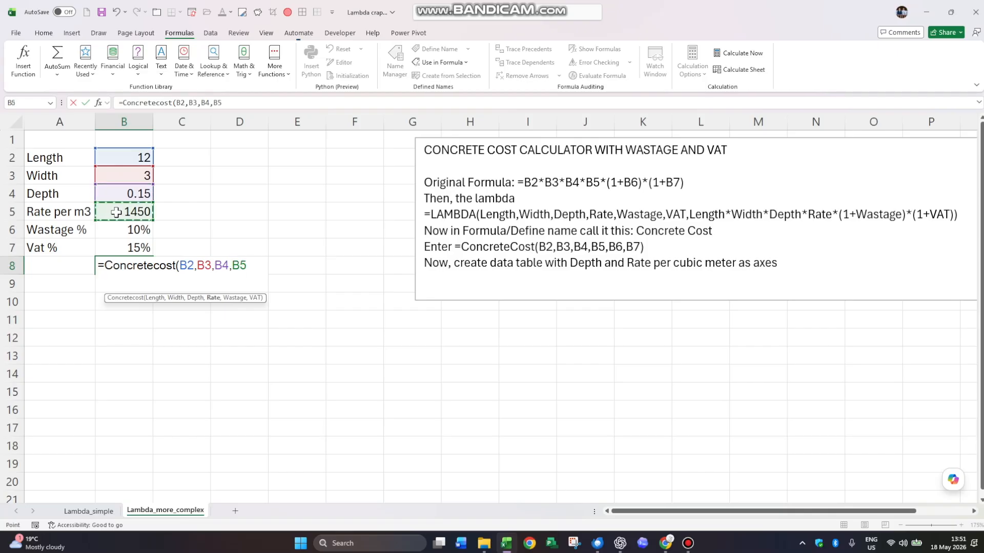
type(",")
left_click(116, 231)
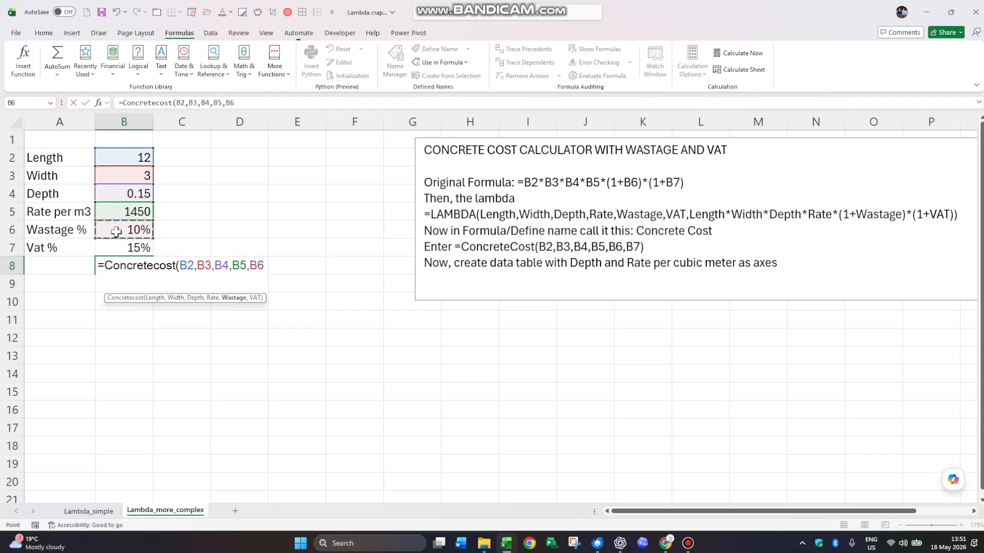
type(",")
left_click(119, 249)
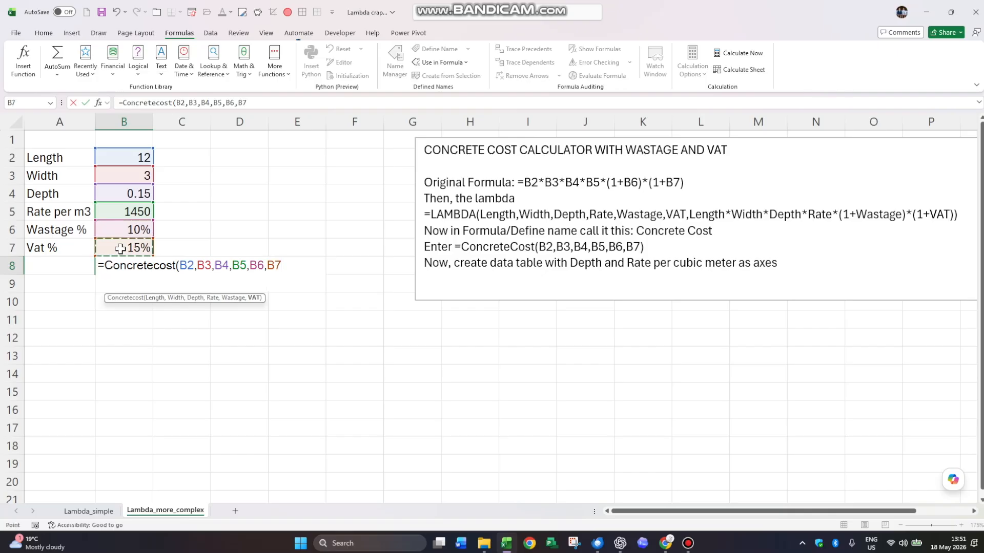
type(")")
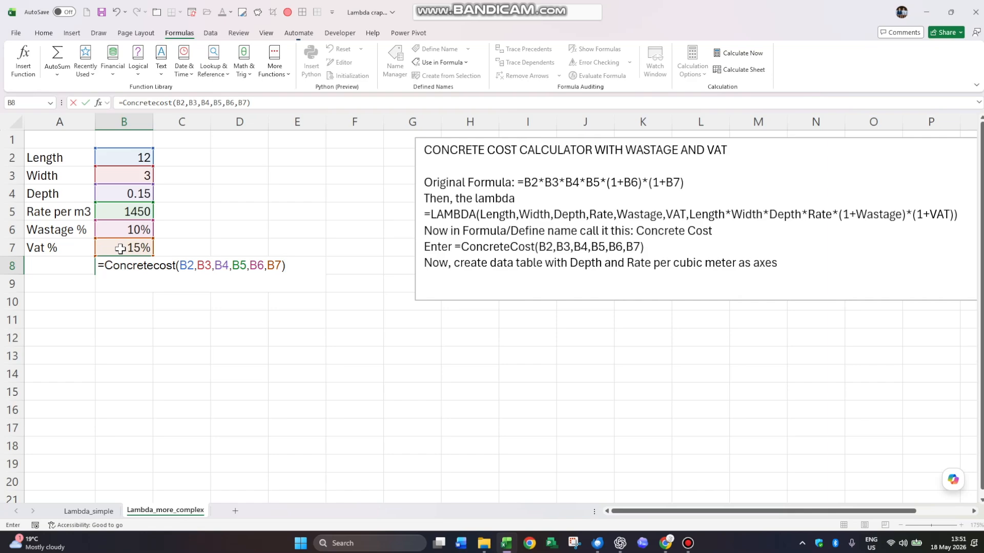
left_click(86, 103)
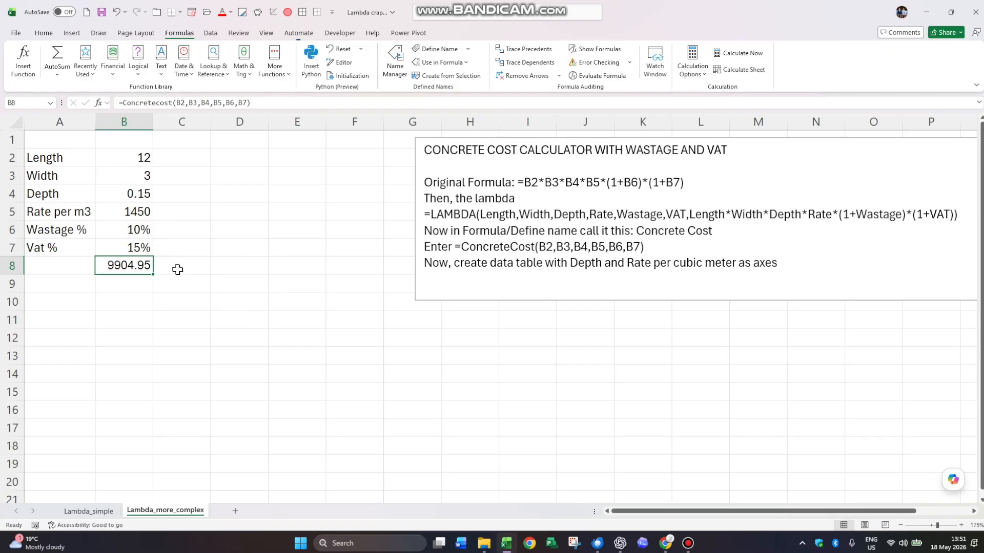
- Enter the depth values 0.1, 0.15, 0.2 and 0.25 across C8:F8 as the data table's row axis
left_click(126, 212)
left_click(126, 195)
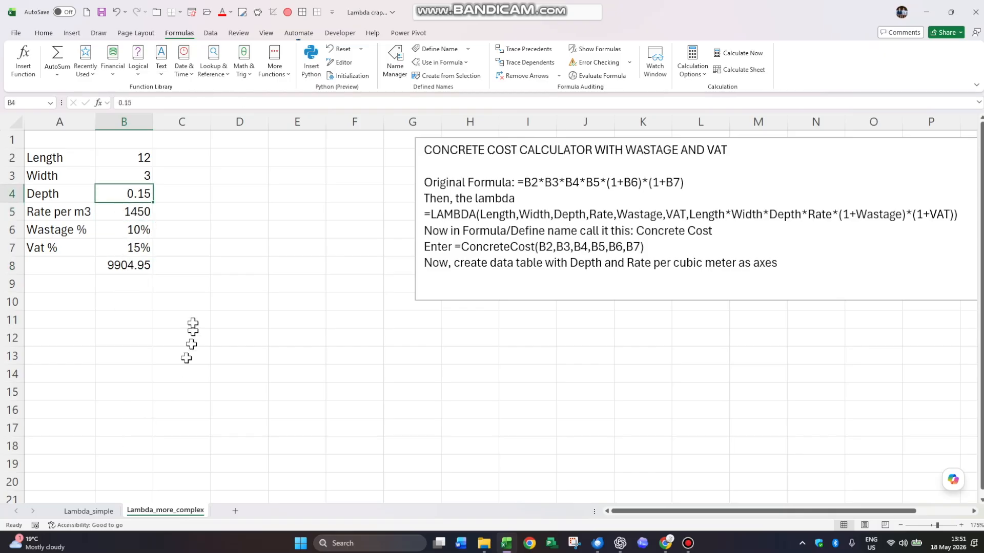
left_click(182, 265)
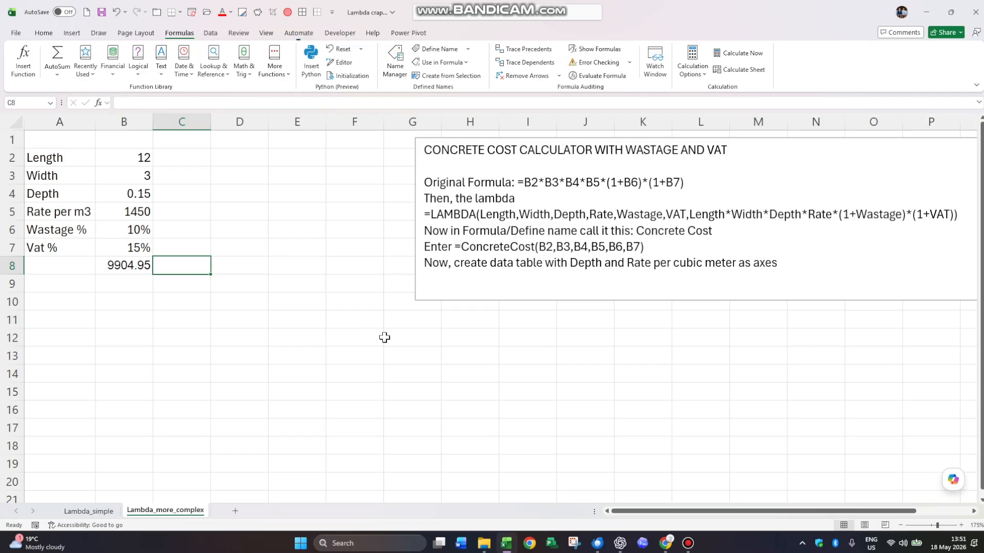
type("0.1")
key("Tab")
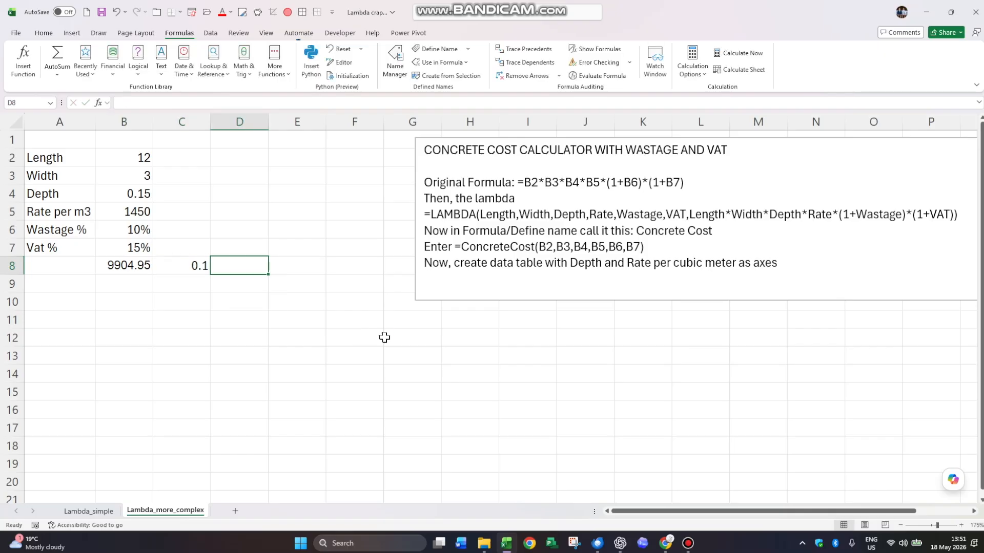
type("0.15")
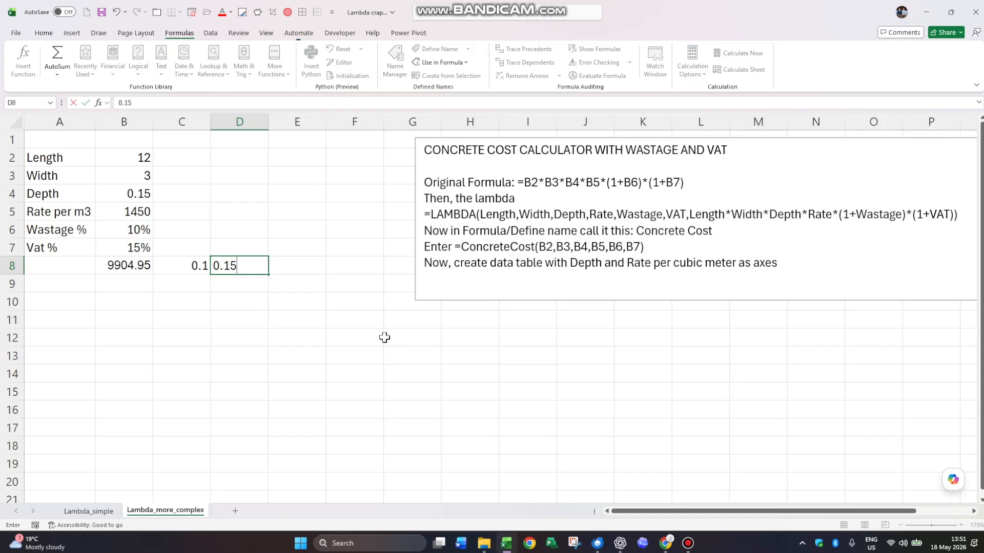
key("Tab")
type("0")
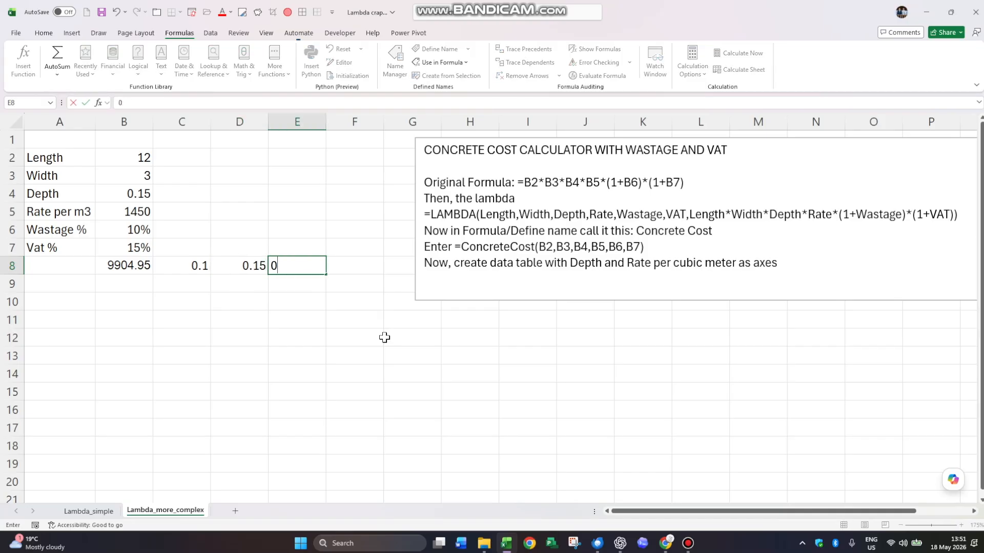
type(".2")
key("Tab")
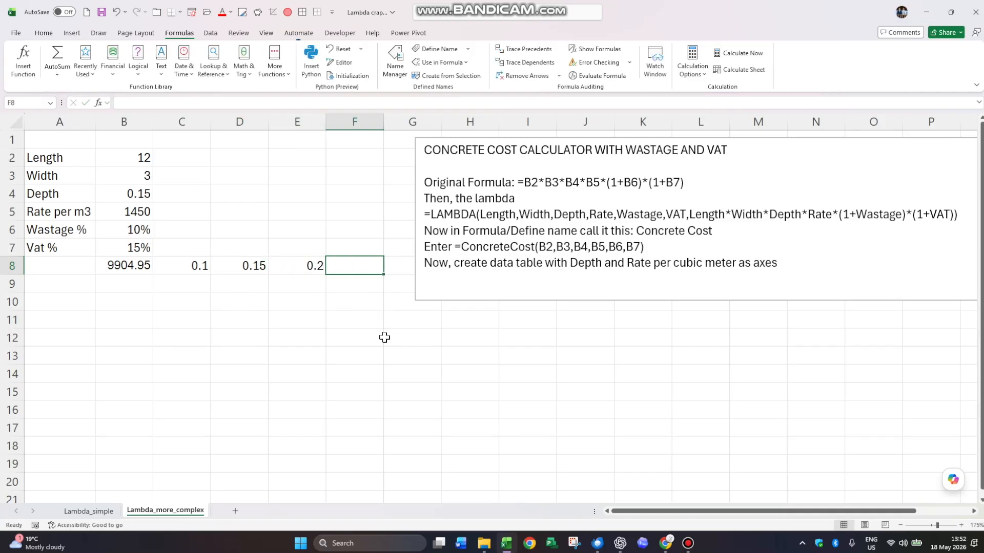
type("0.25")
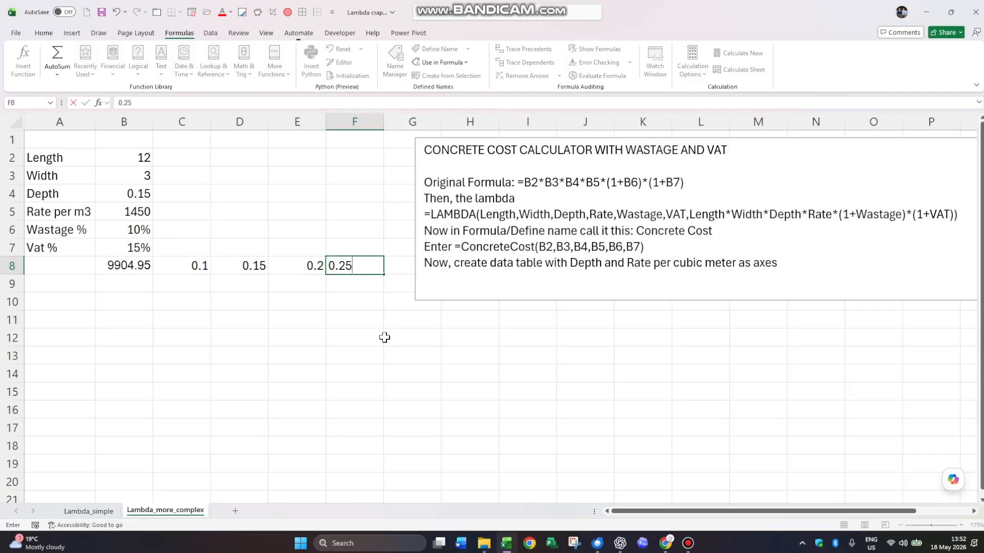
key("Return")
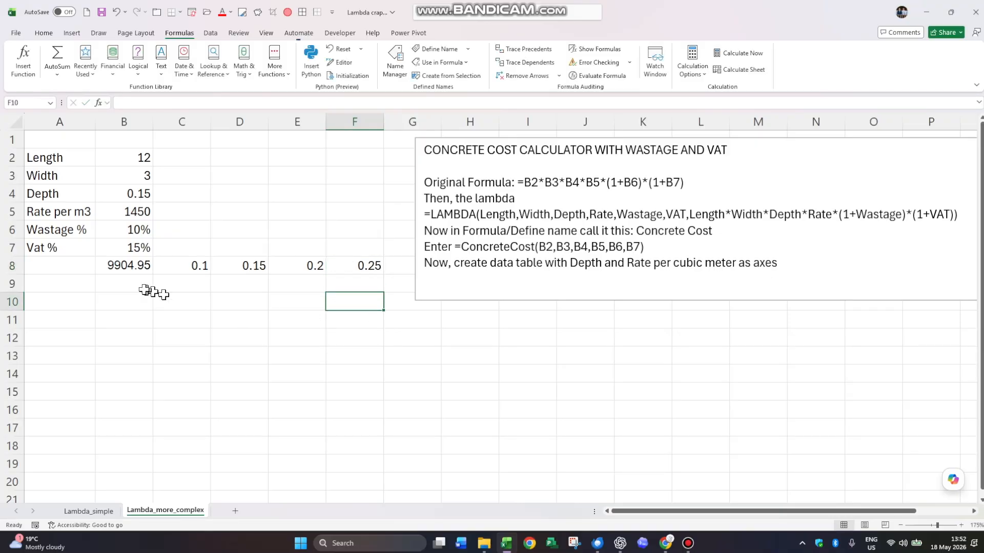
- Enter the rates 1200, 1250, 1300, 1350, 1400 and 1450 down B9:B14 as the data table's column axis
left_click(135, 285)
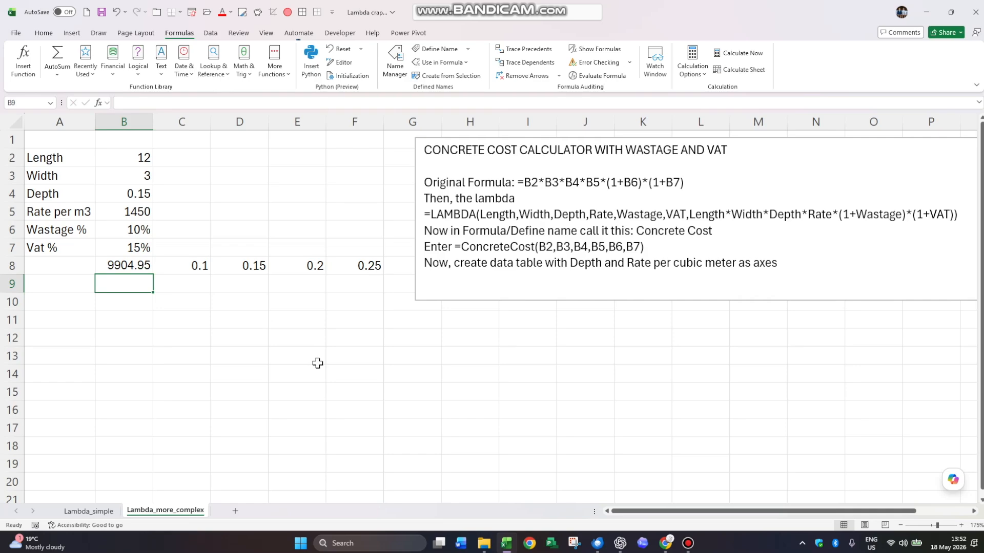
type("1200")
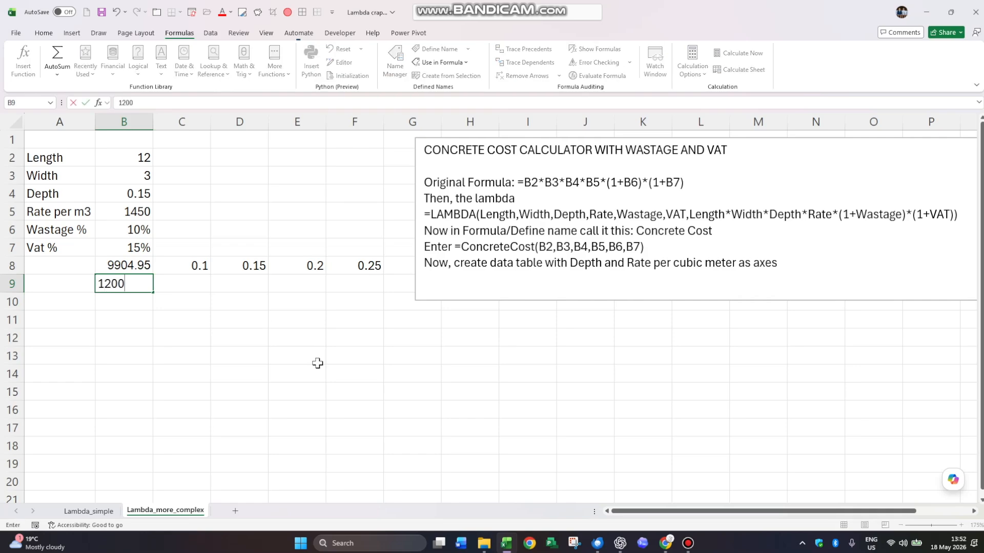
key("Return")
type("1250")
key("Return")
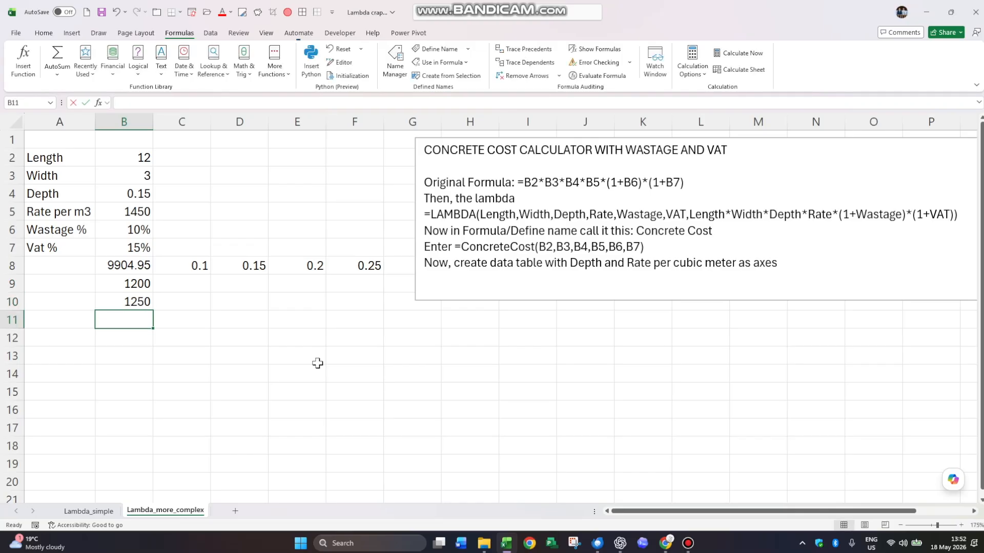
type("1300")
key("Return")
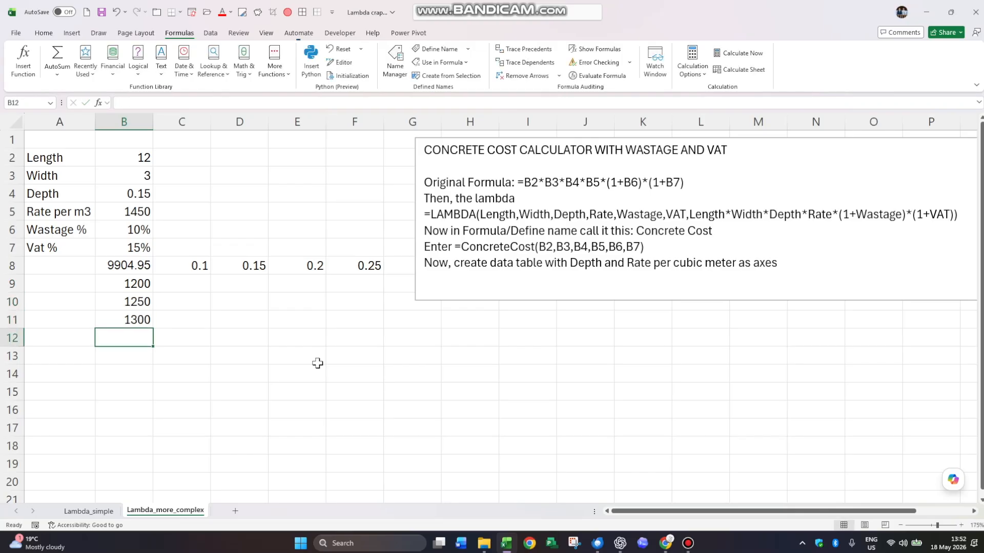
type("13")
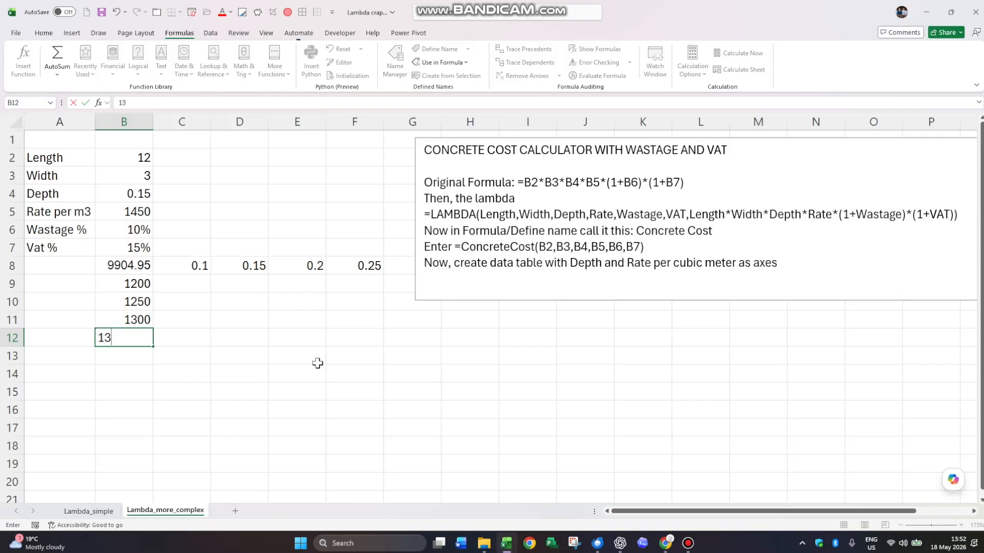
type("50")
key("Return")
type("1400")
key("Return")
type("145")
key("Return")
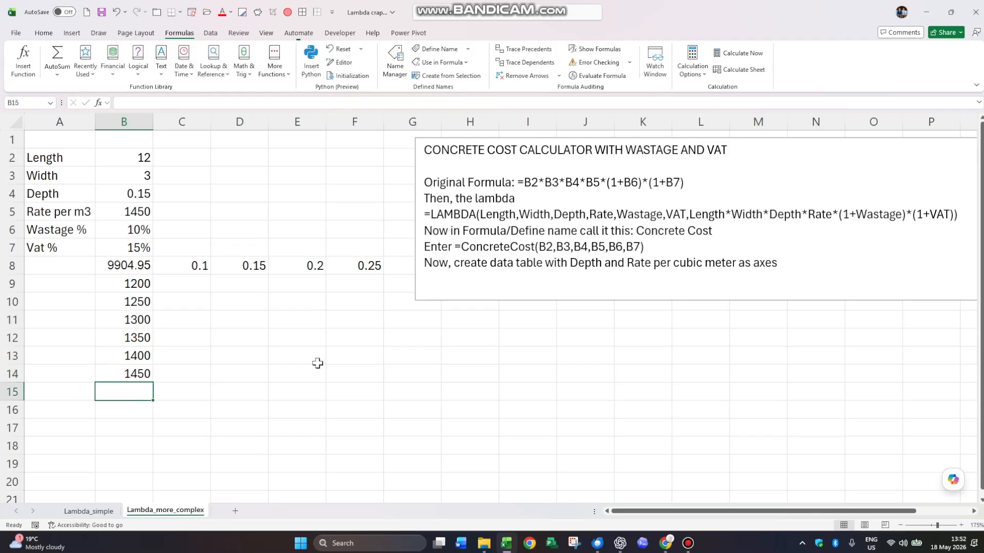
- Create a what-if data table over B8:F14 with row input cell B4 (Depth) and column input cell B5 (Rate per m3)
left_click_drag(114, 270, 340, 373)
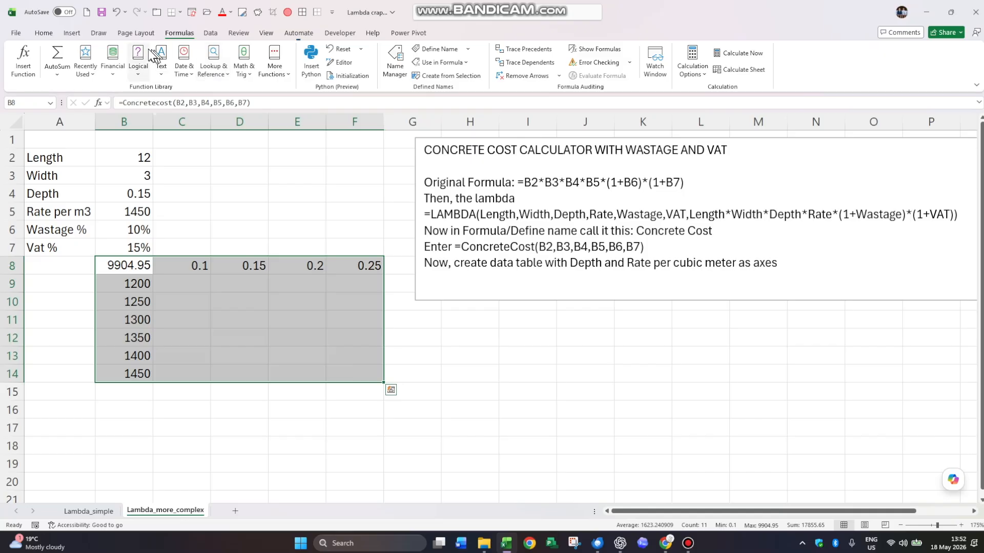
left_click(210, 33)
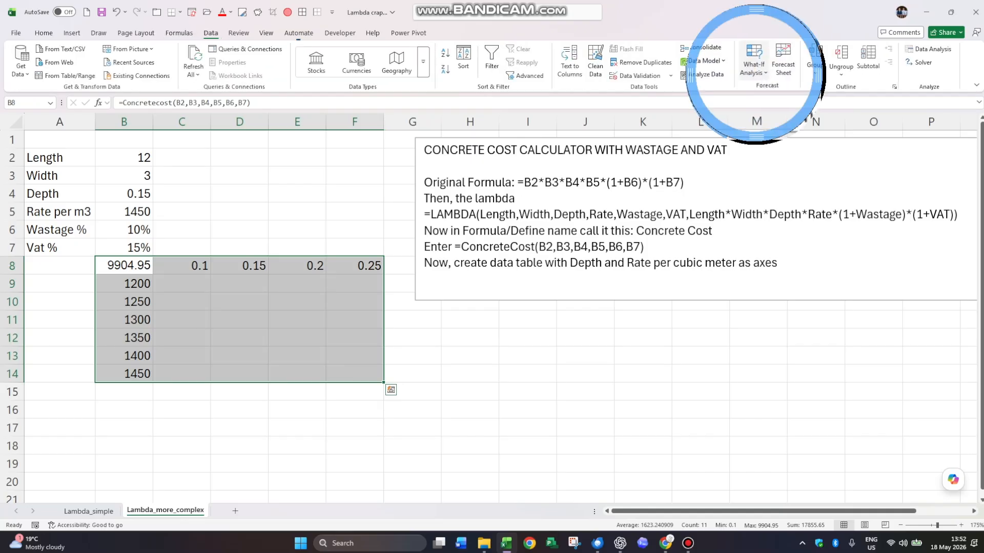
left_click(756, 79)
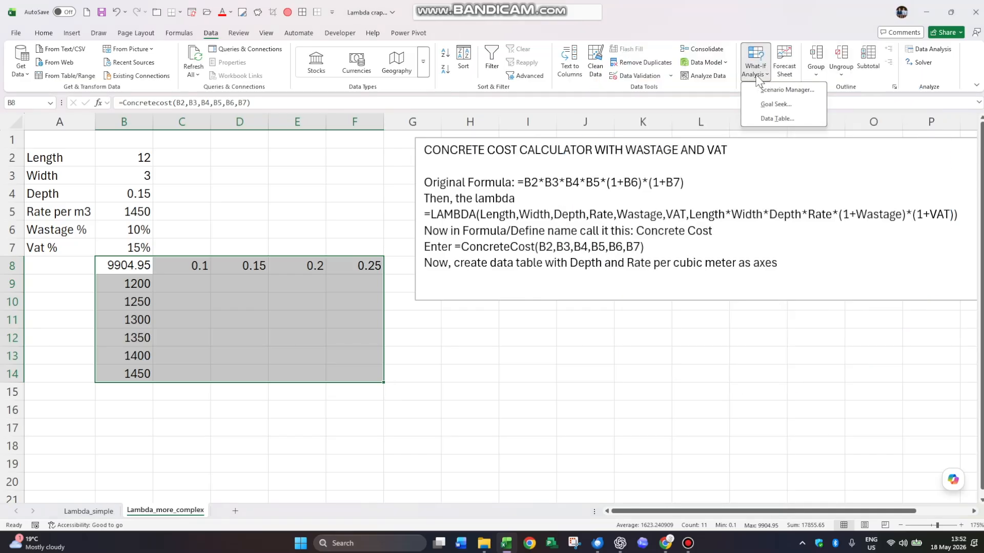
left_click(773, 118)
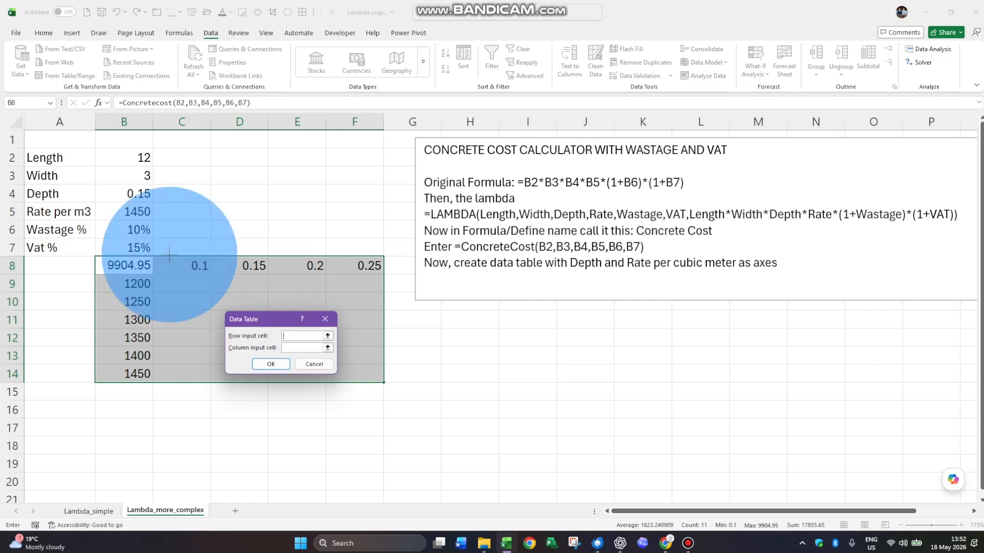
left_click(195, 268)
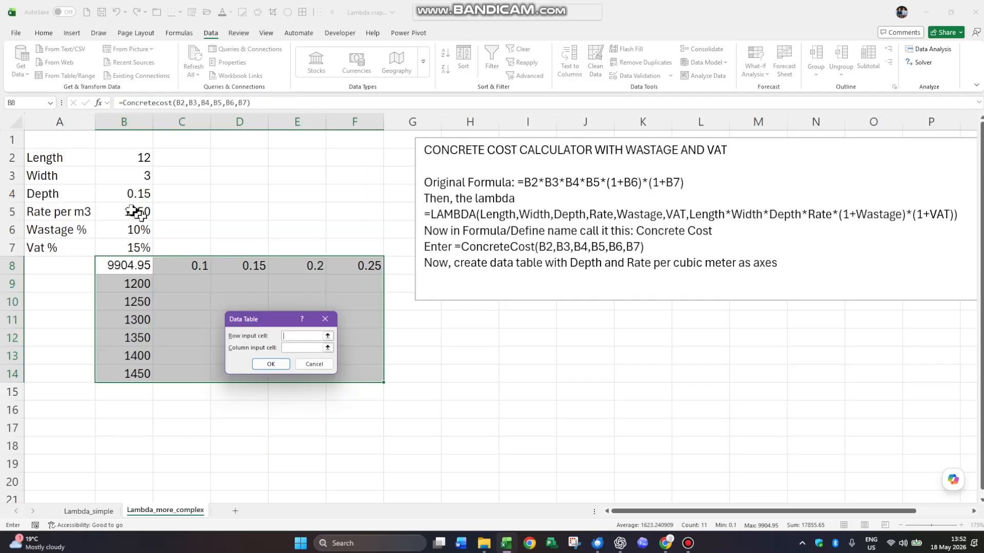
left_click(131, 194)
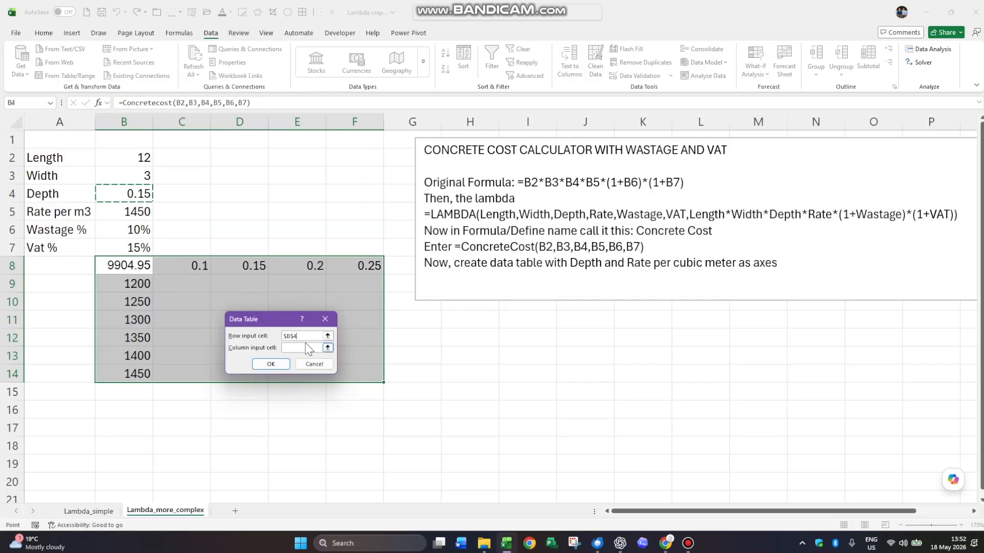
left_click(291, 349)
left_click(134, 297)
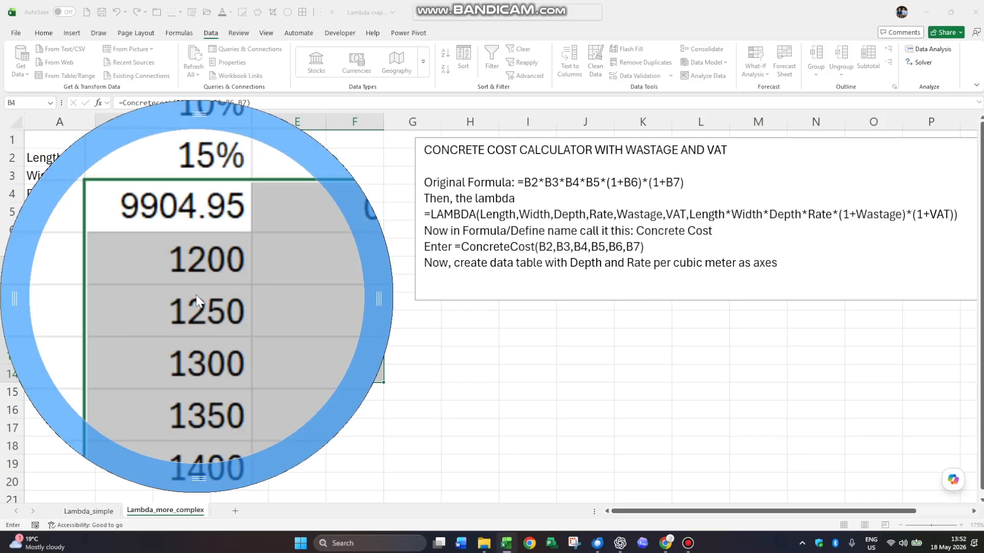
left_click(137, 214)
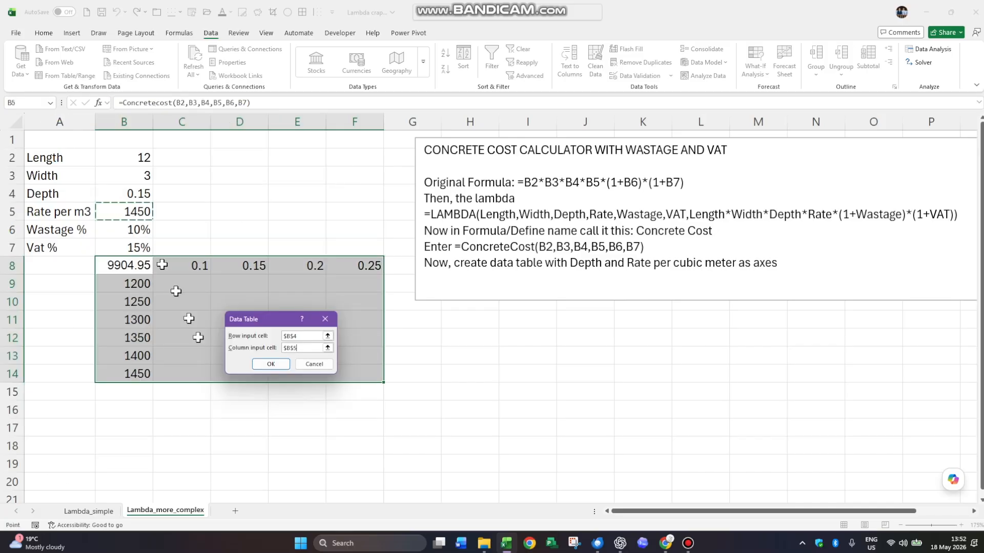
left_click(271, 363)
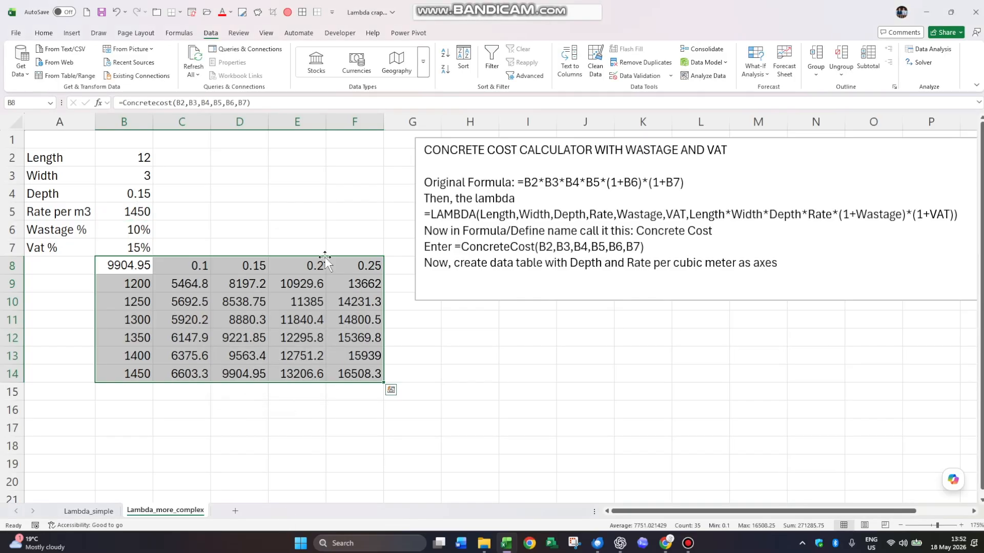
- Examine the data table's cost for depth 0.2 at rate 1400 and the Concretecost formula in B8
left_click(313, 267)
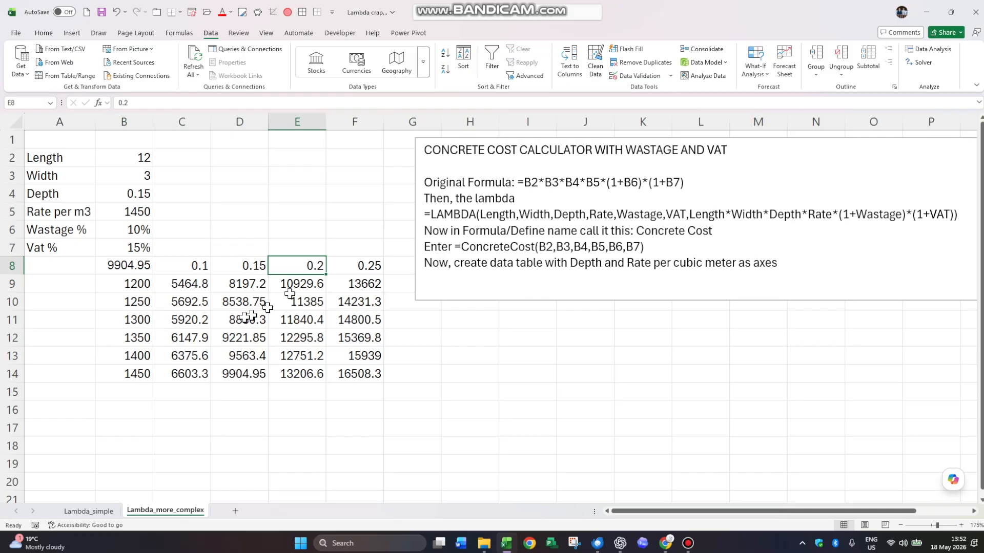
left_click(128, 355)
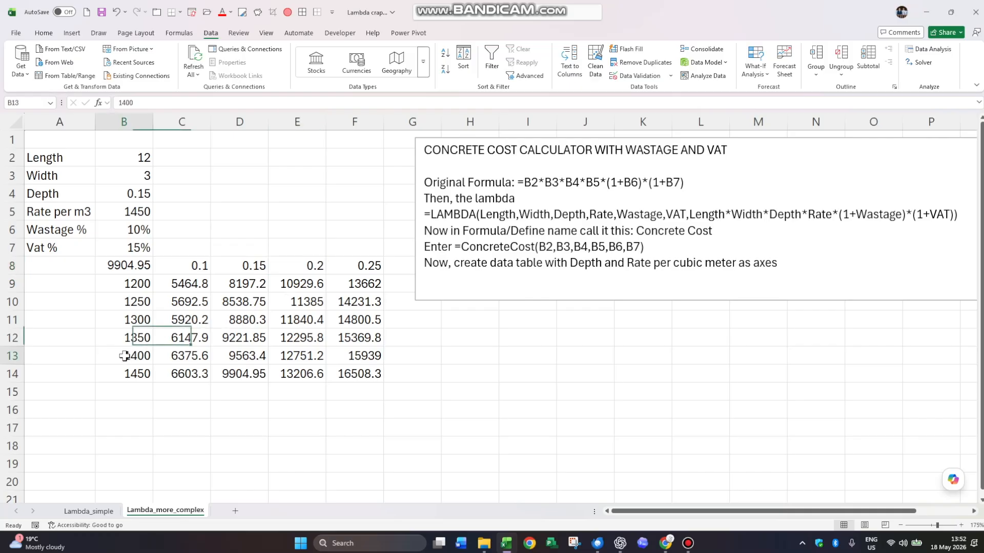
left_click(302, 359)
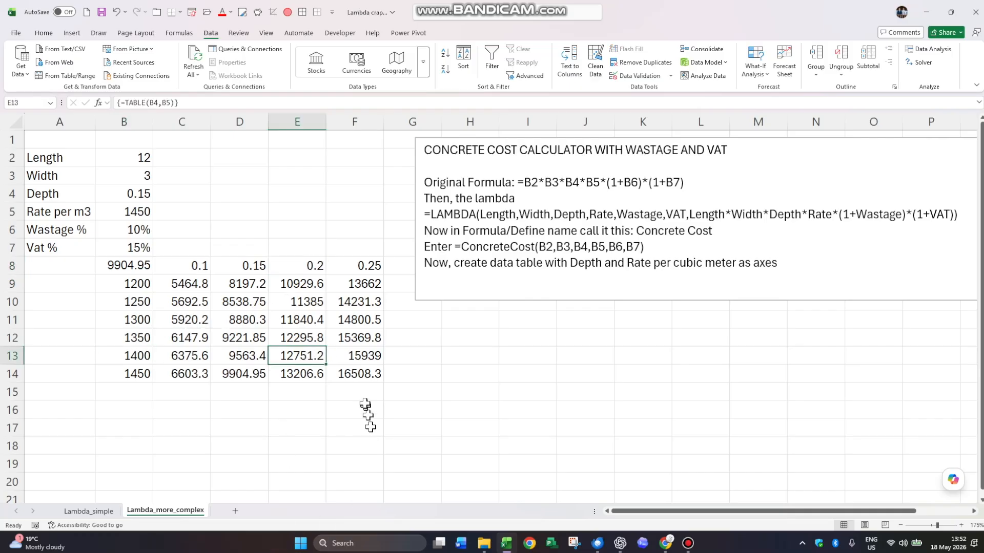
left_click(134, 264)
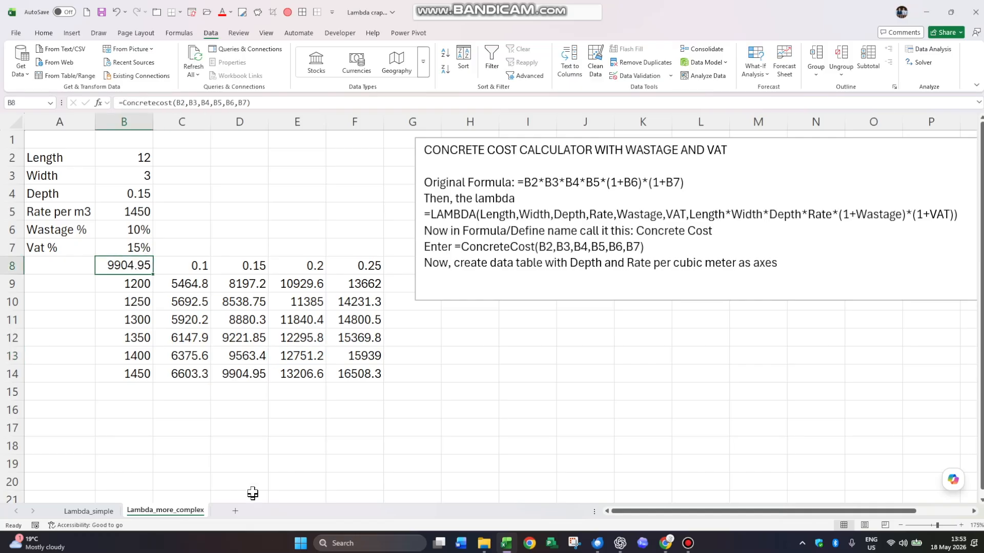